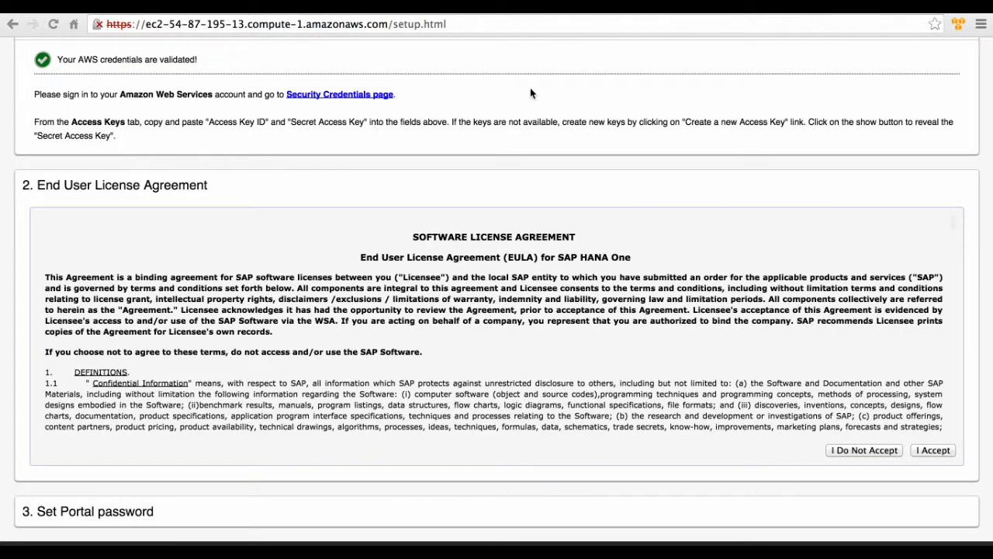
Step: Review and accept the SAP HANA One End User License Agreement, and submit the HANA portal setup
scroll(530, 93, up, 4)
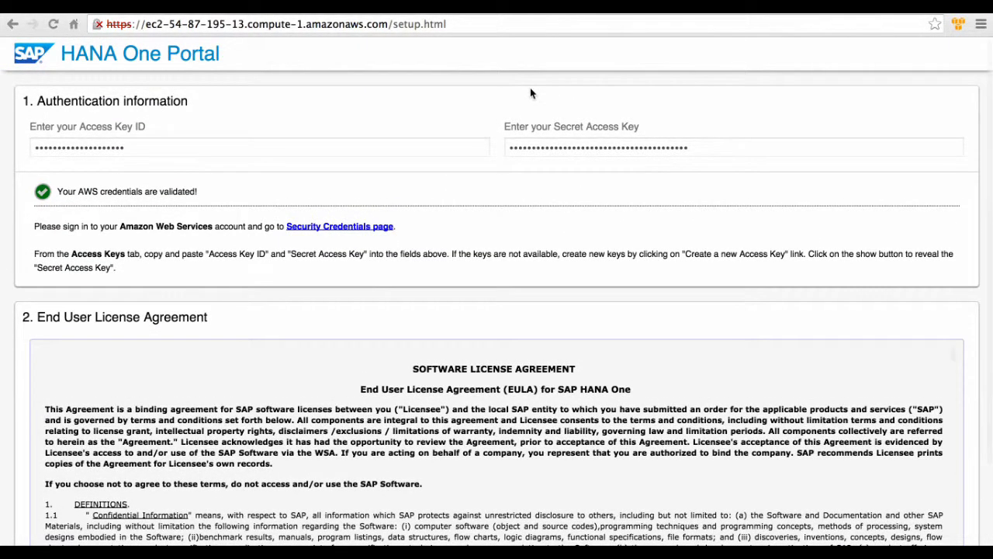
scroll(530, 93, down, 1)
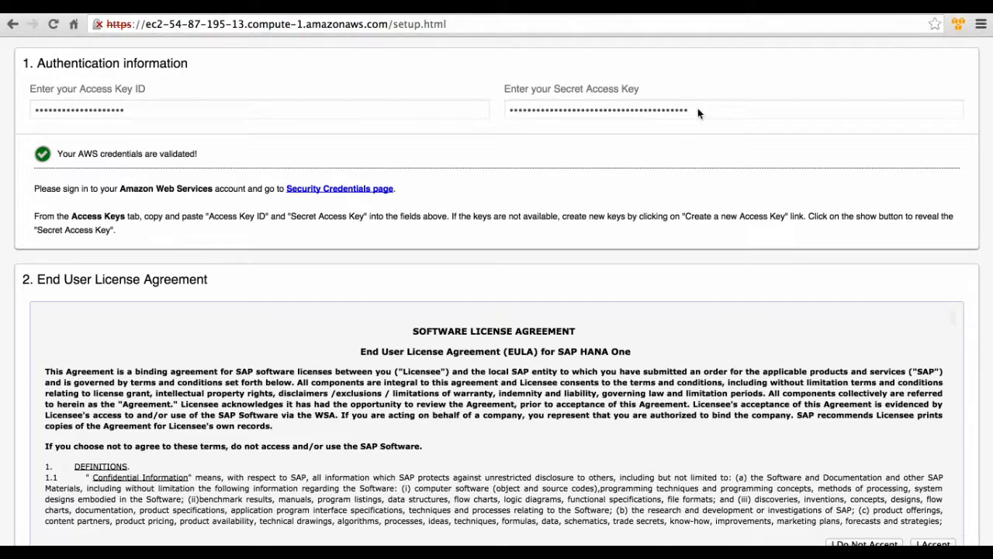
scroll(706, 274, down, 15)
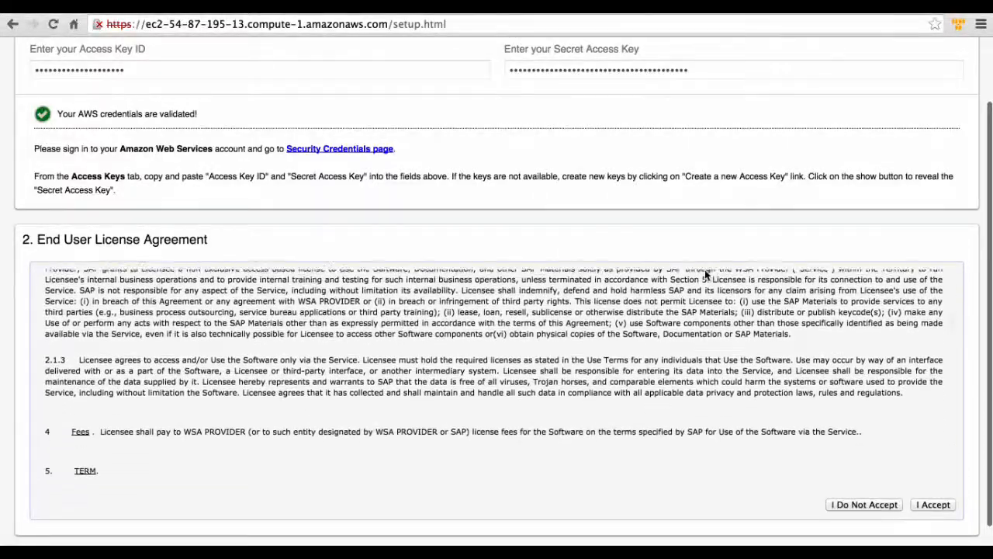
scroll(706, 274, down, 3)
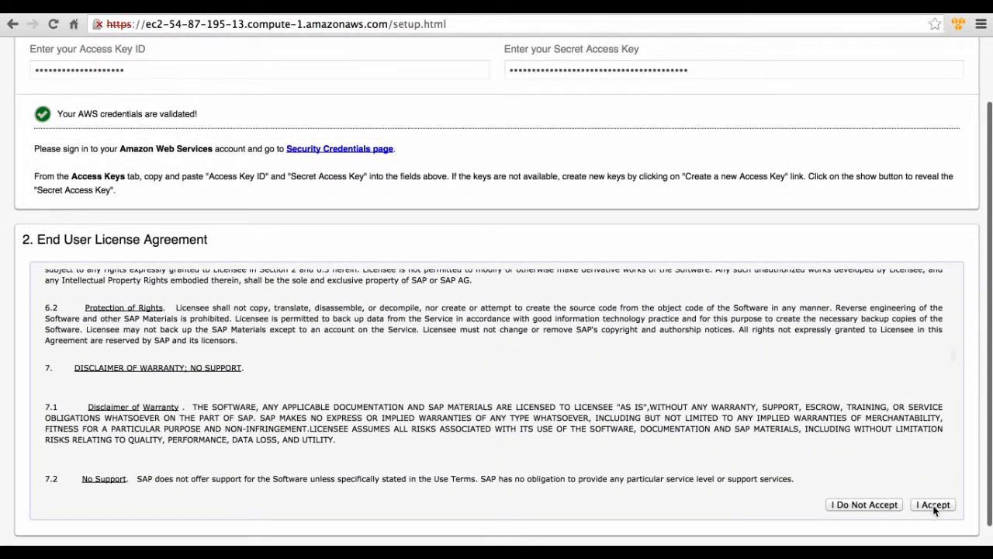
click(934, 505)
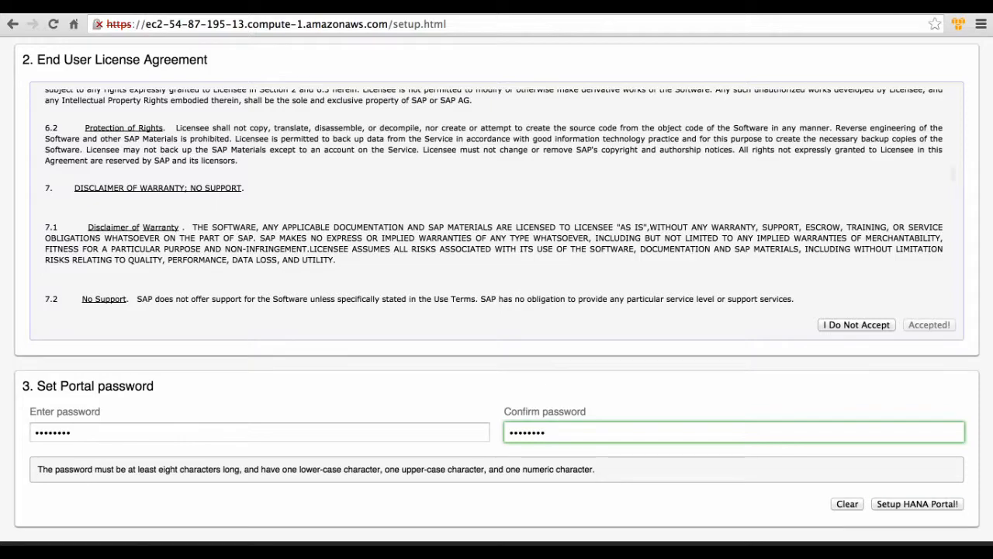
click(936, 504)
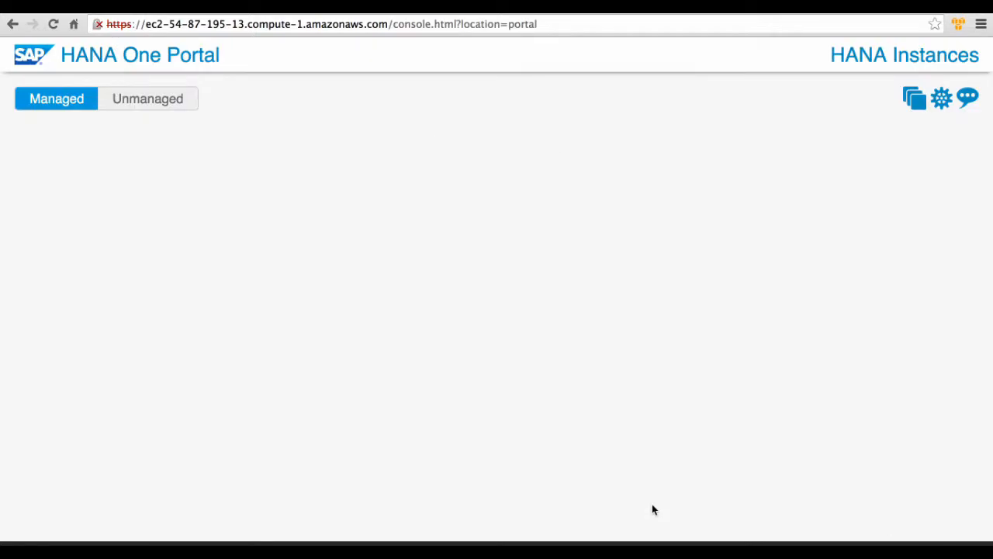
Step: Compare the unmanaged and managed HANA instances, and list the unmanaged ones including instances managed by other portals
click(151, 105)
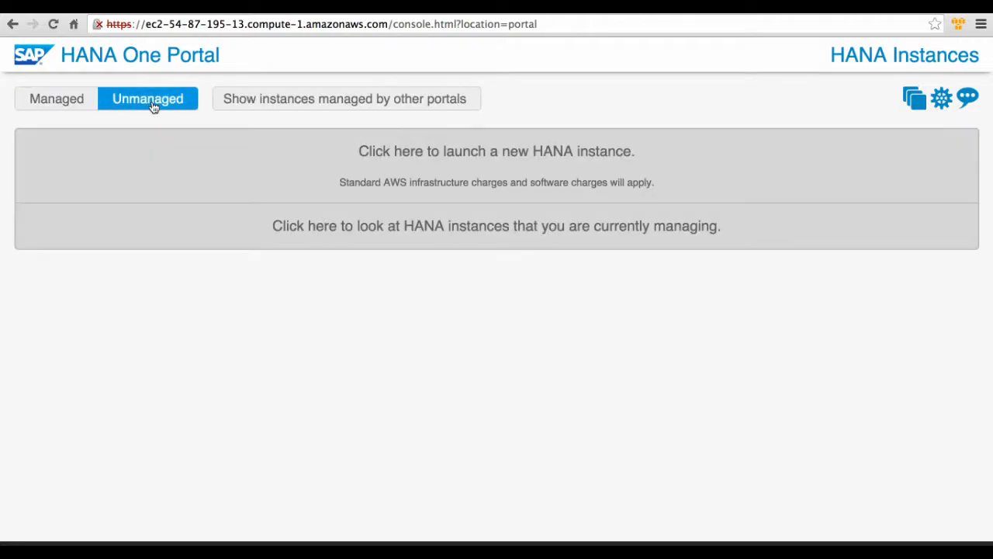
click(50, 103)
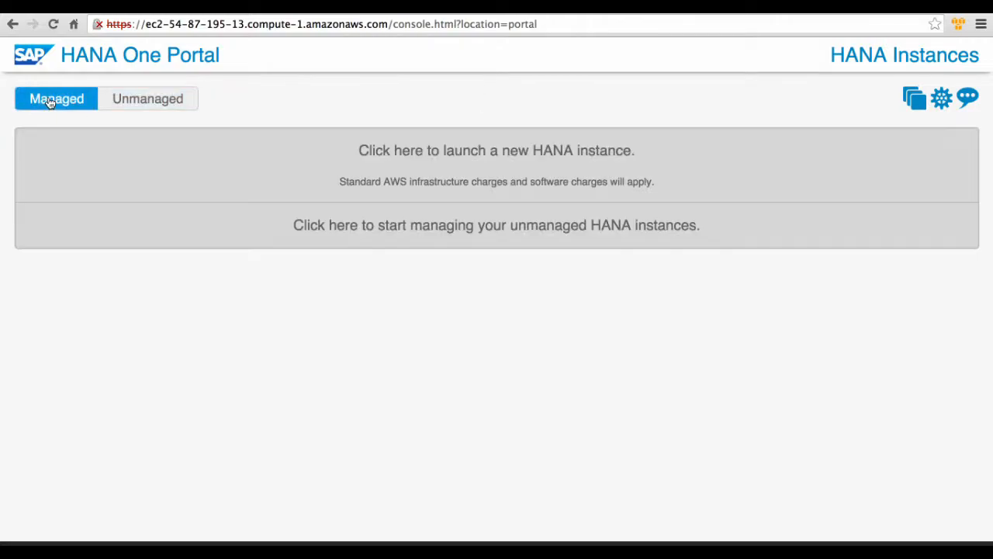
click(140, 108)
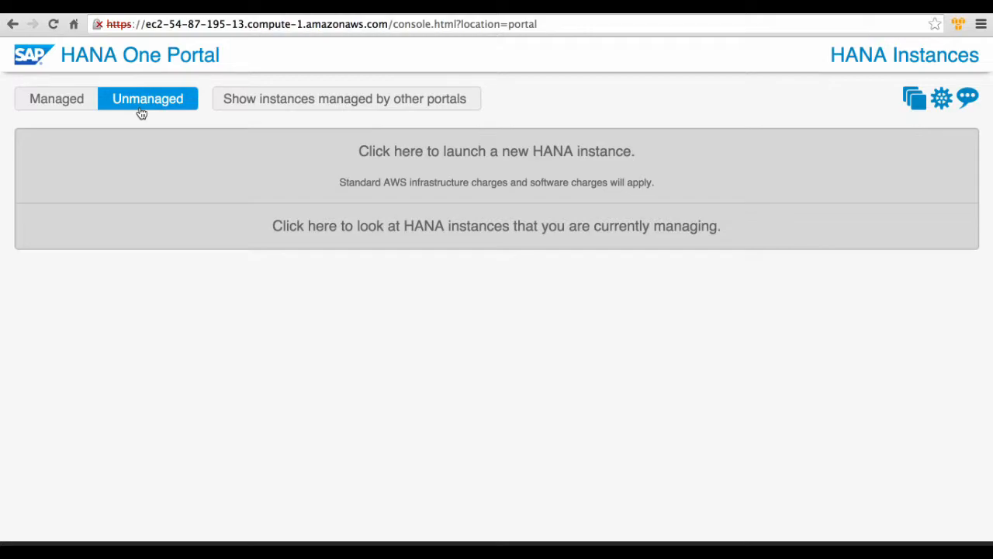
click(295, 104)
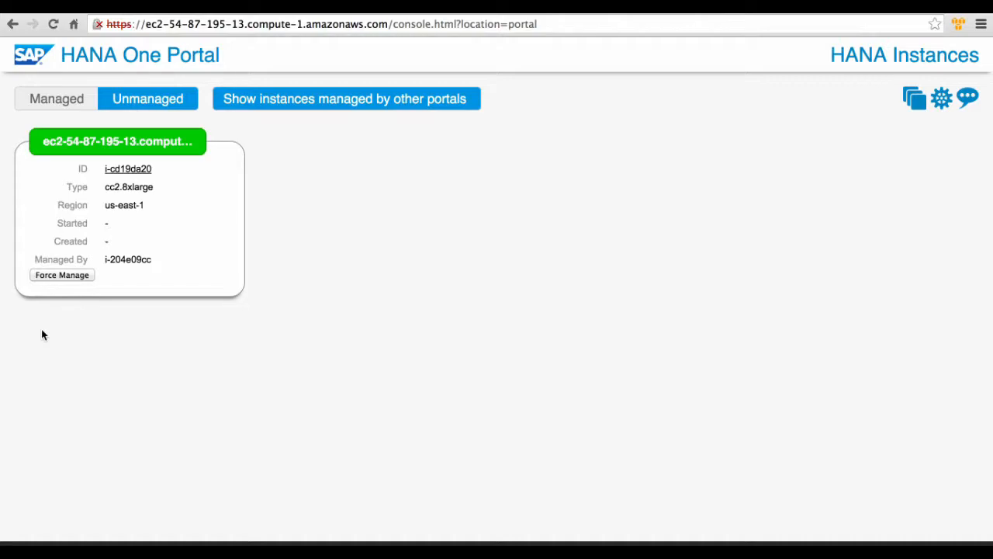
Step: Force this portal to manage instance i-cd19da20, confirm the takeover, and show the managed instances
click(65, 276)
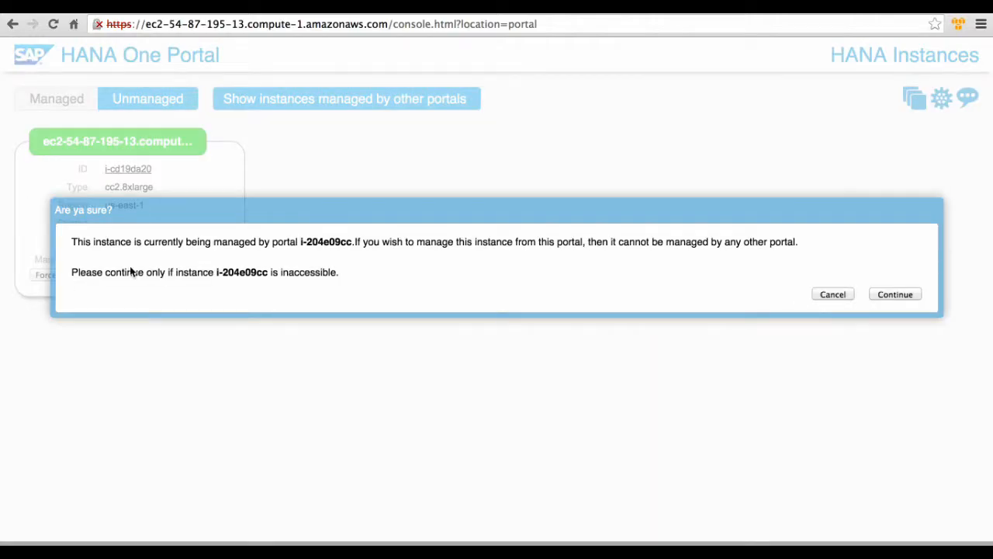
click(894, 294)
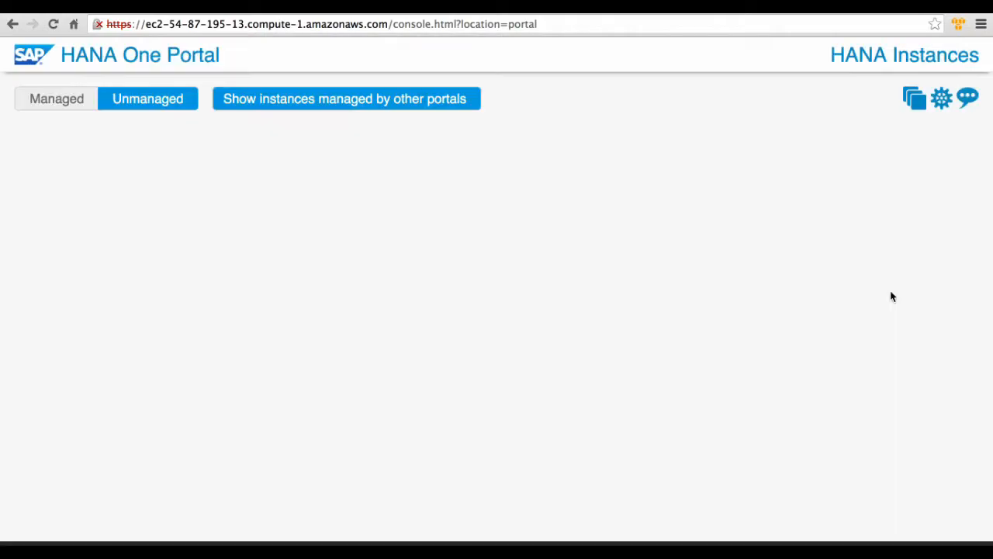
click(56, 97)
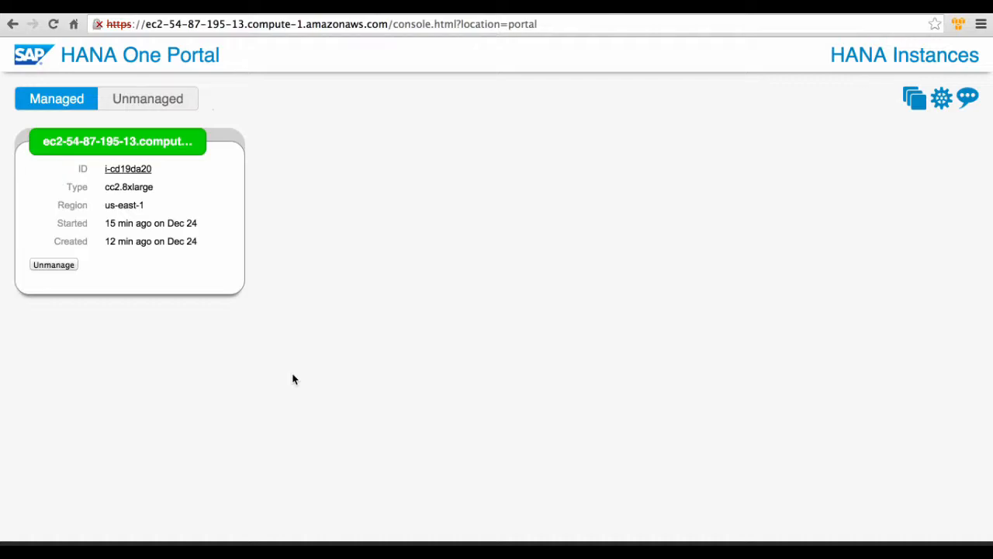
Step: Unmanage instance i-cd19da20 and list the unmanaged instances without those managed by other portals
click(53, 265)
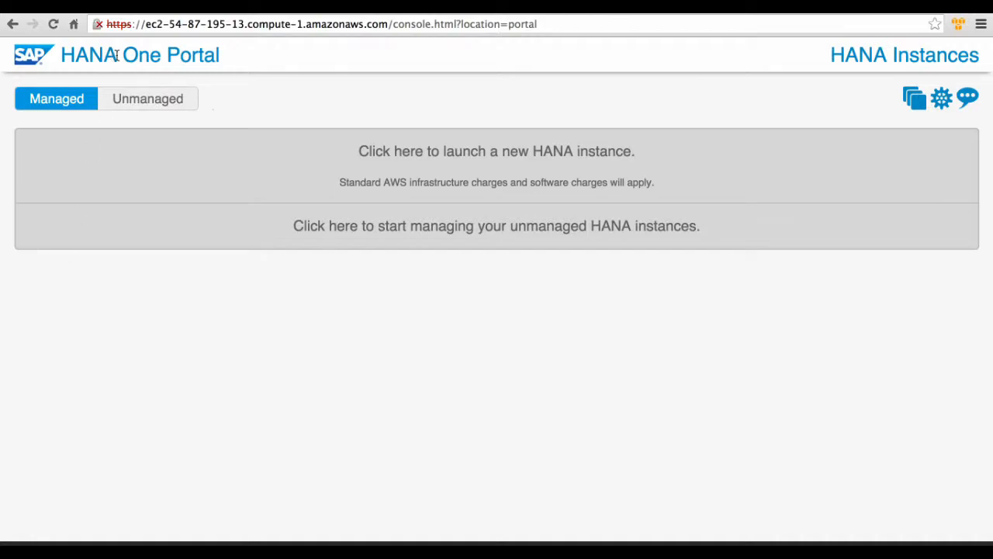
click(145, 100)
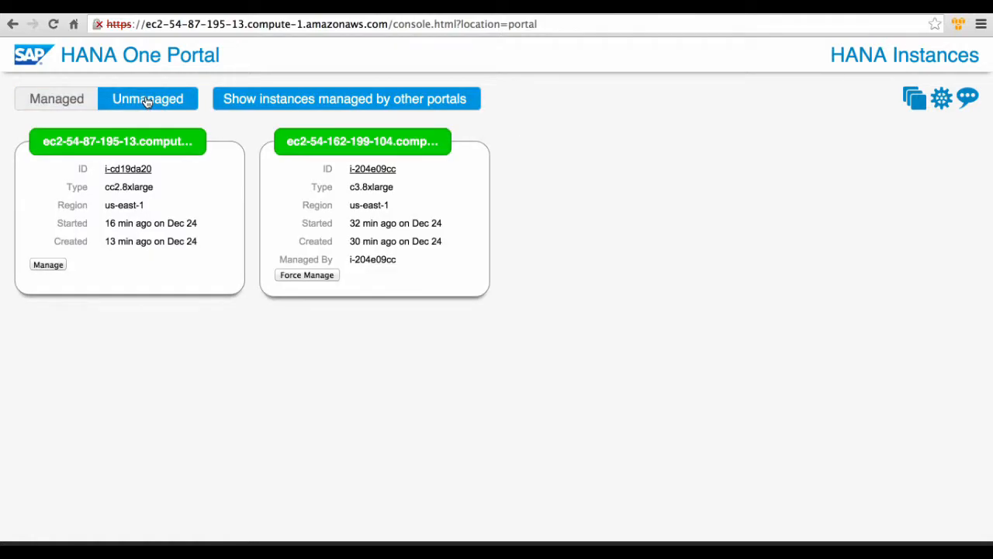
click(264, 106)
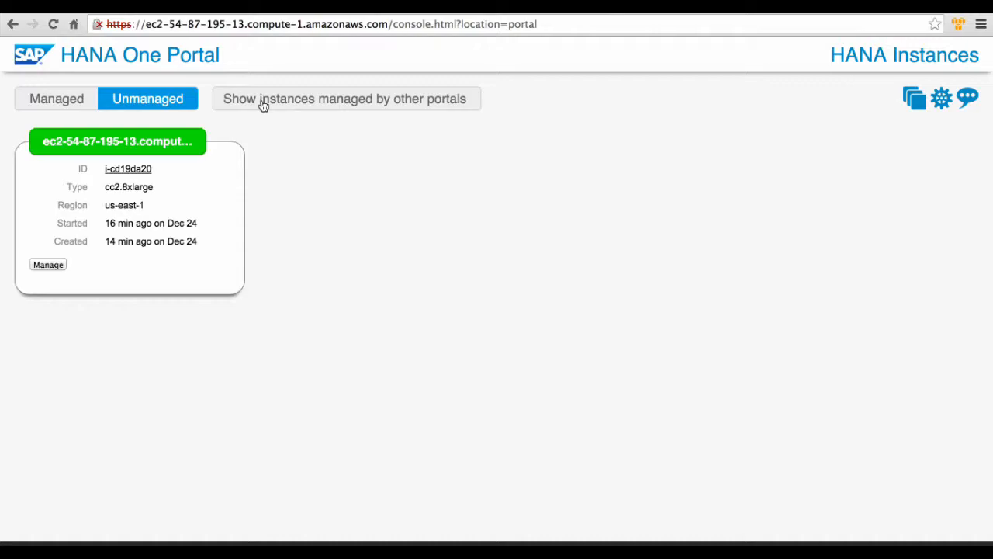
click(260, 104)
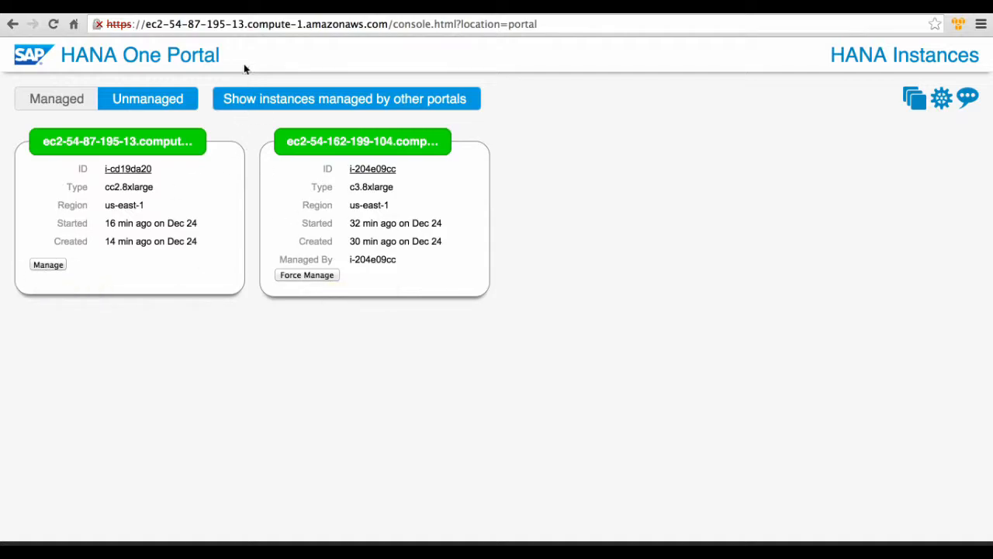
click(245, 101)
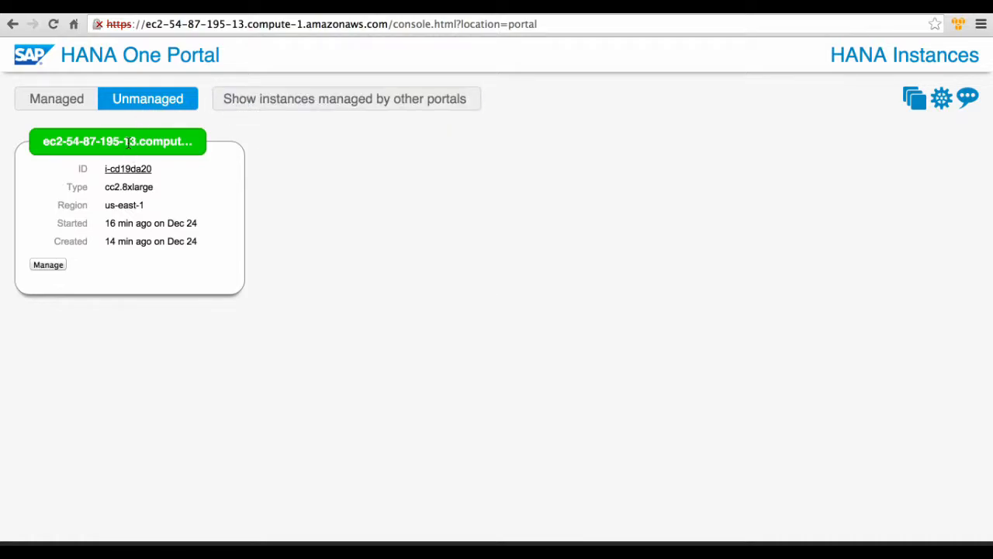
Step: Start managing instance i-cd19da20 from this portal again and switch to the managed instances
click(48, 265)
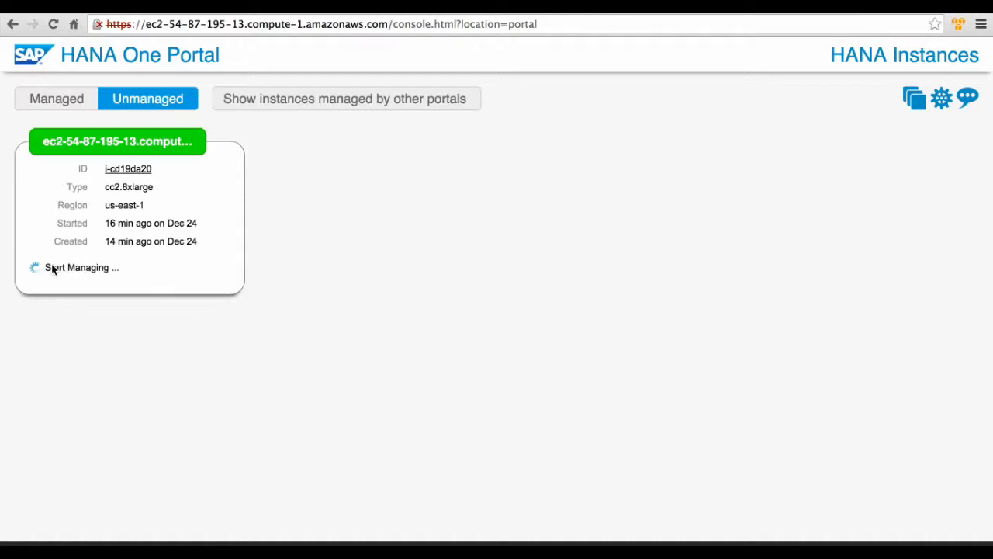
click(59, 102)
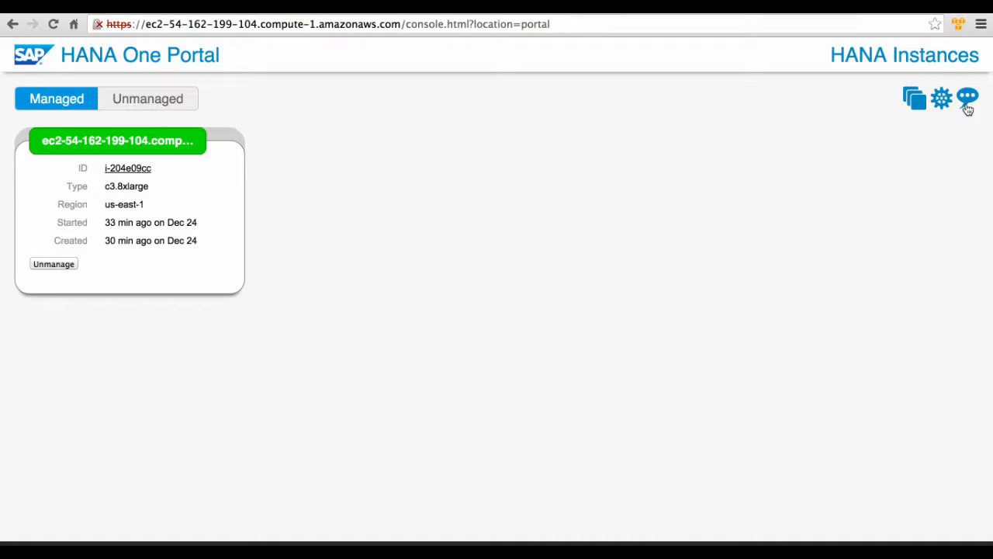
Step: Open the portal's messages and view the system messages
click(967, 98)
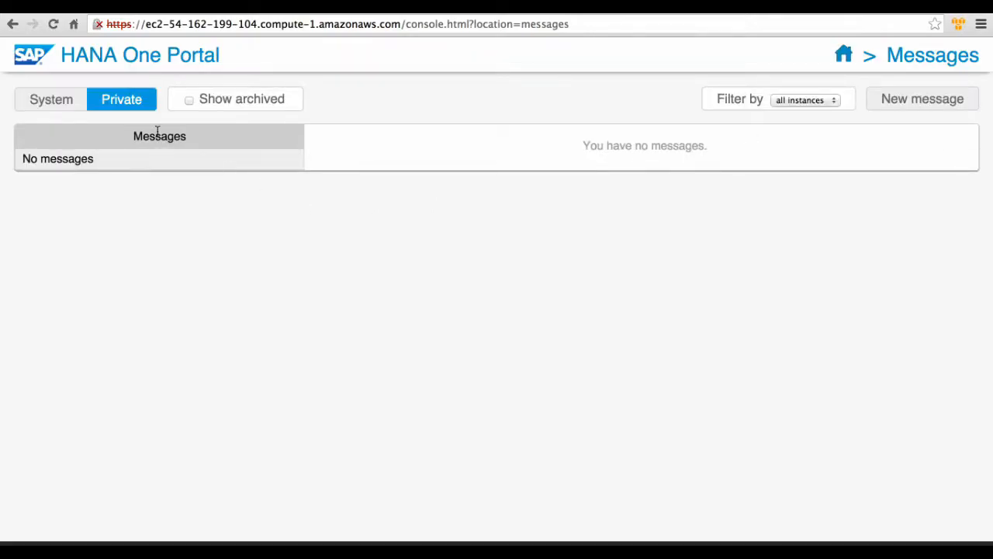
click(56, 101)
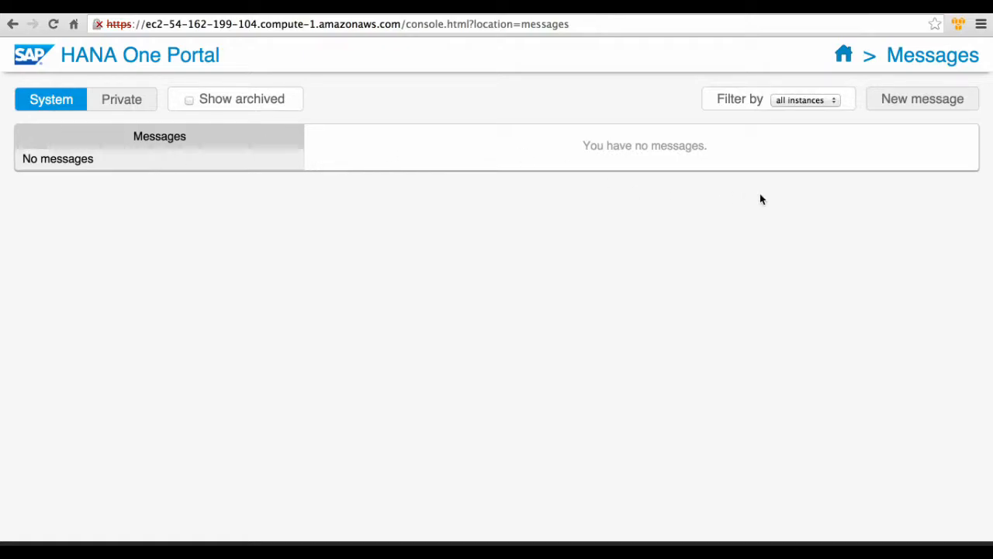
Step: Start a new message with the topic "Rev80 Package", keeping instance i-204e09cc (this portal, HANA One Rev 80.0) selected
click(921, 105)
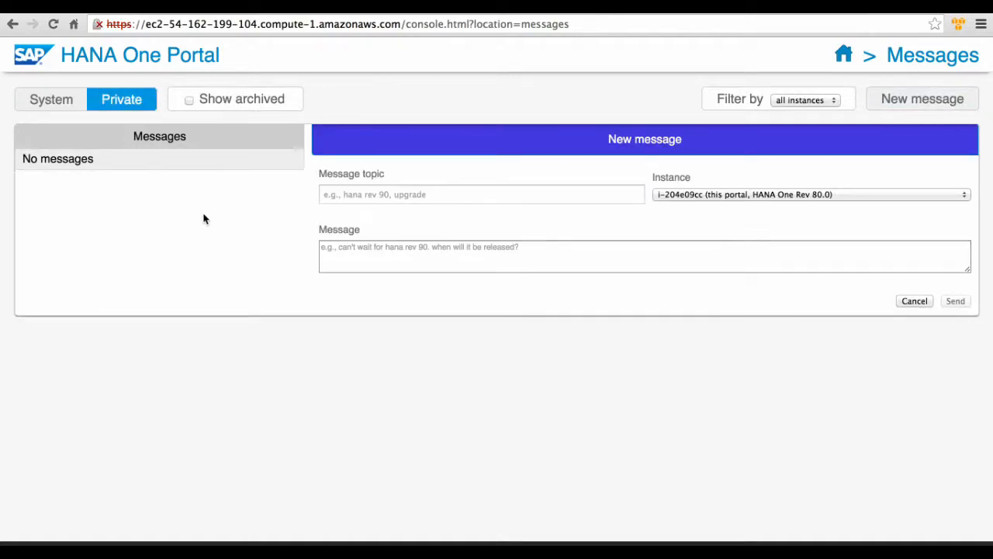
click(412, 196)
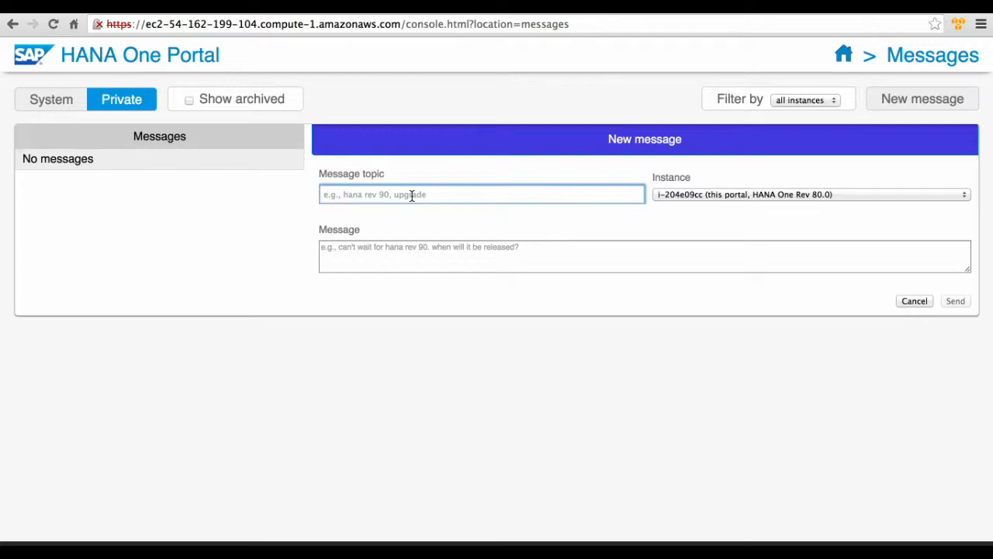
text(Re)
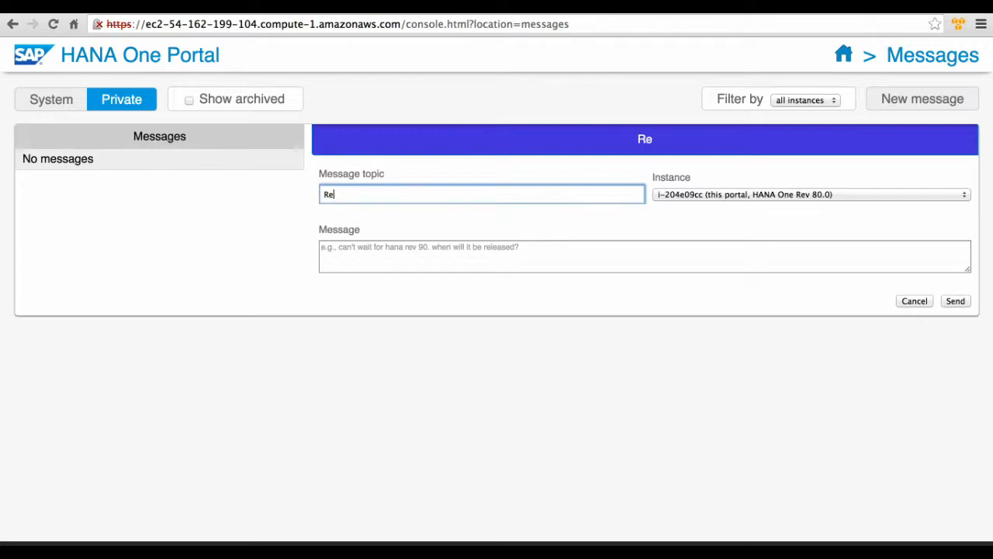
text(v80 Package)
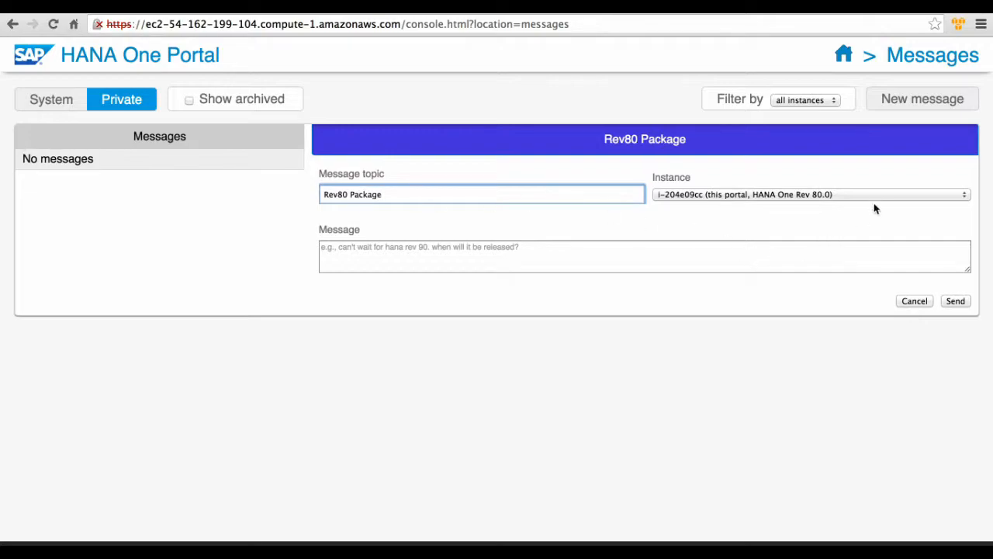
click(964, 197)
click(965, 196)
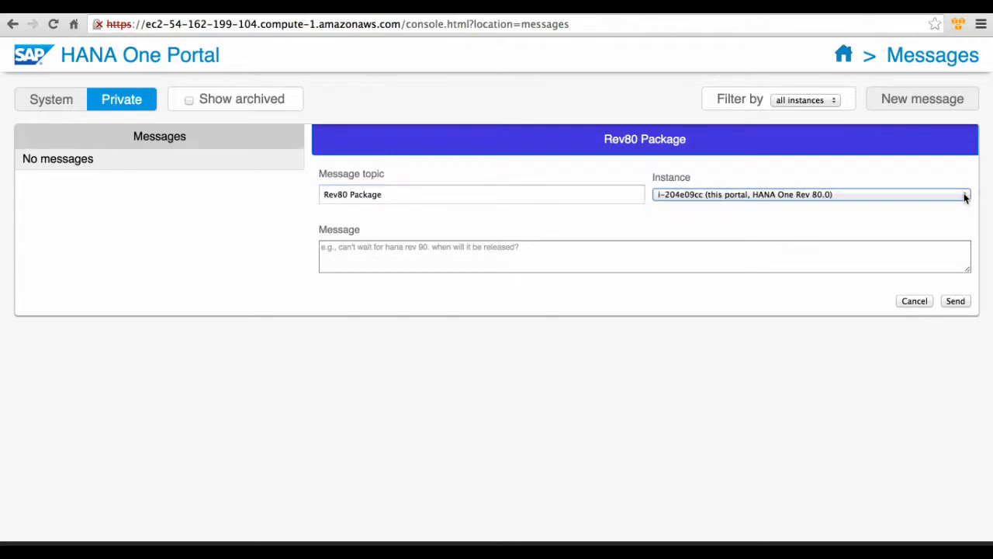
Step: Write the message "New package was installed but how do I migrate old revision to new Rev 80?" and send it
click(463, 248)
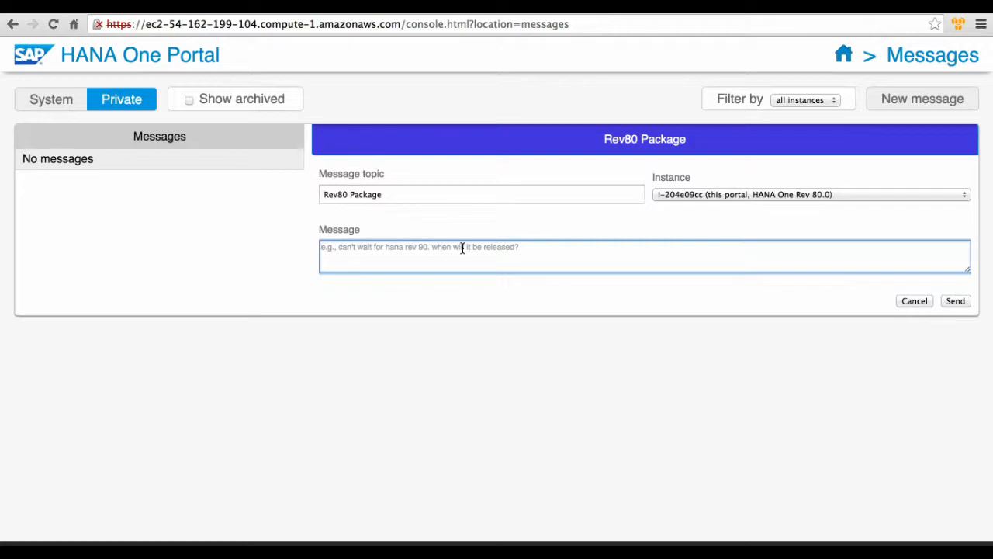
text(New pa)
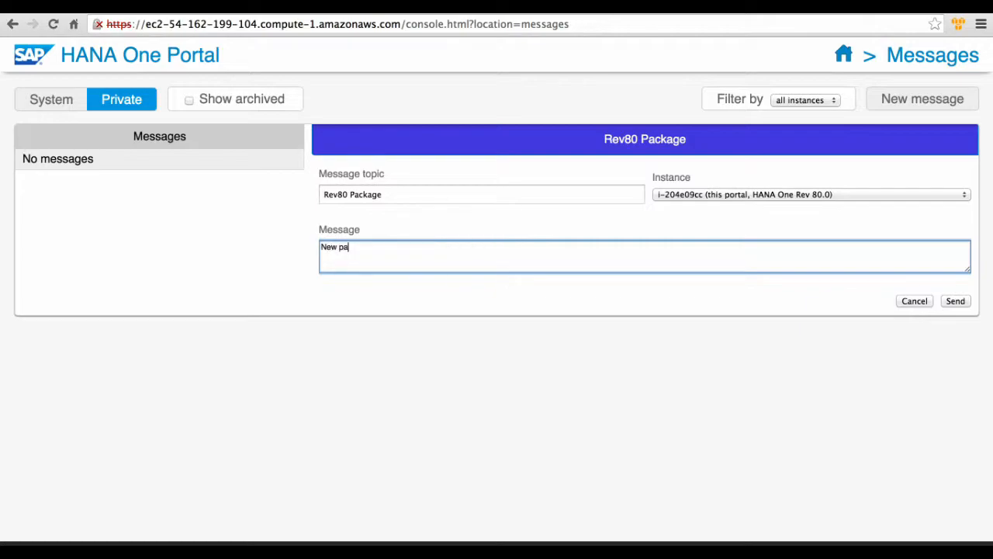
text(ckage was installed but how do I mi)
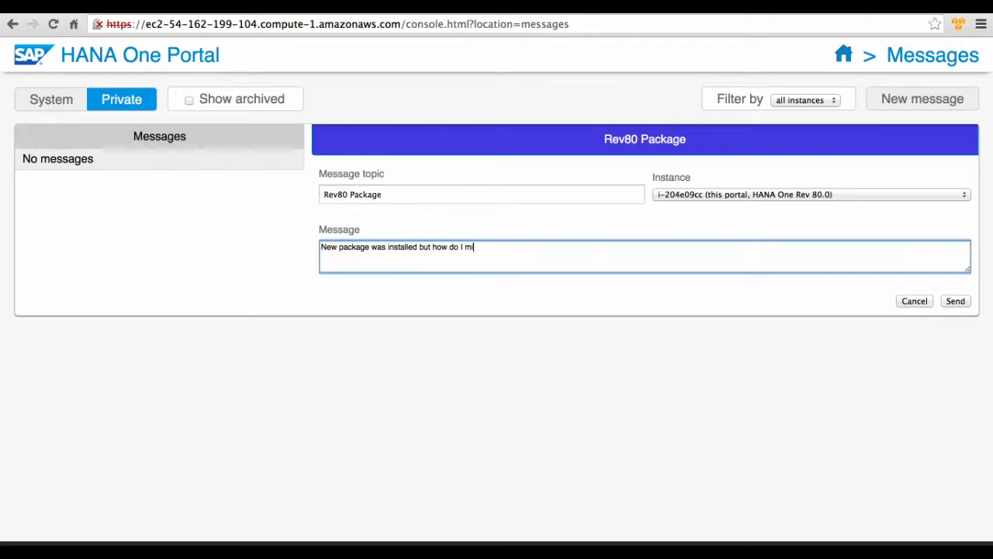
text(grate old revision to ne)
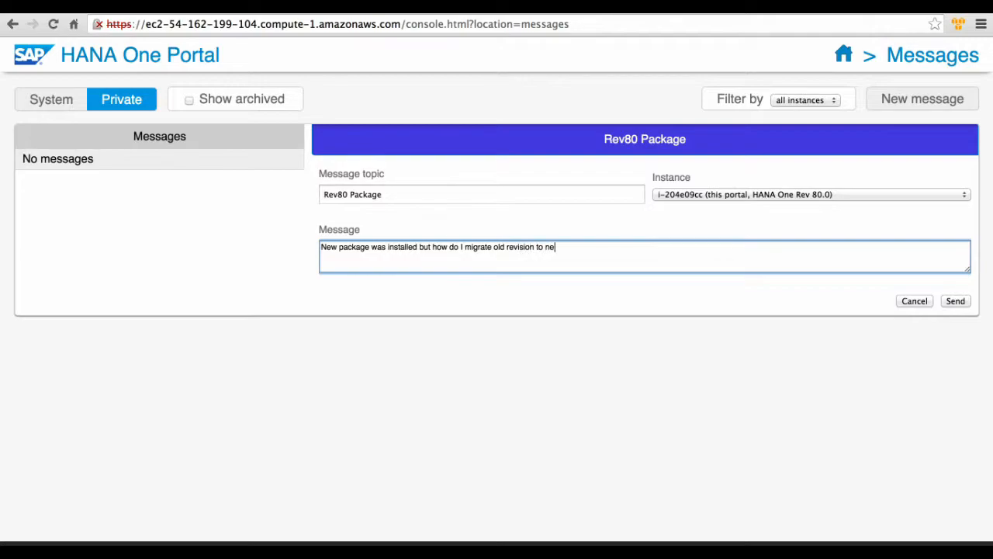
text(w Rev 80?)
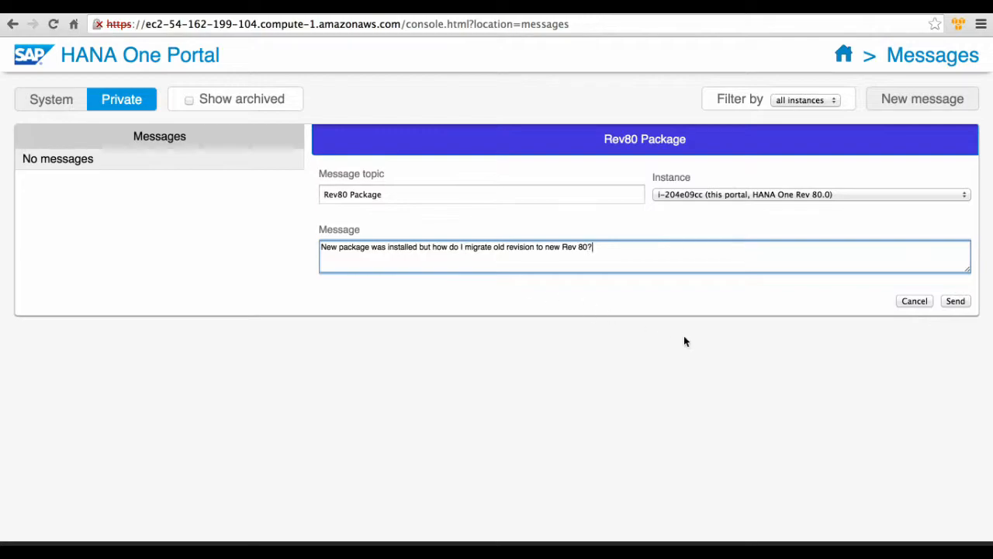
click(956, 302)
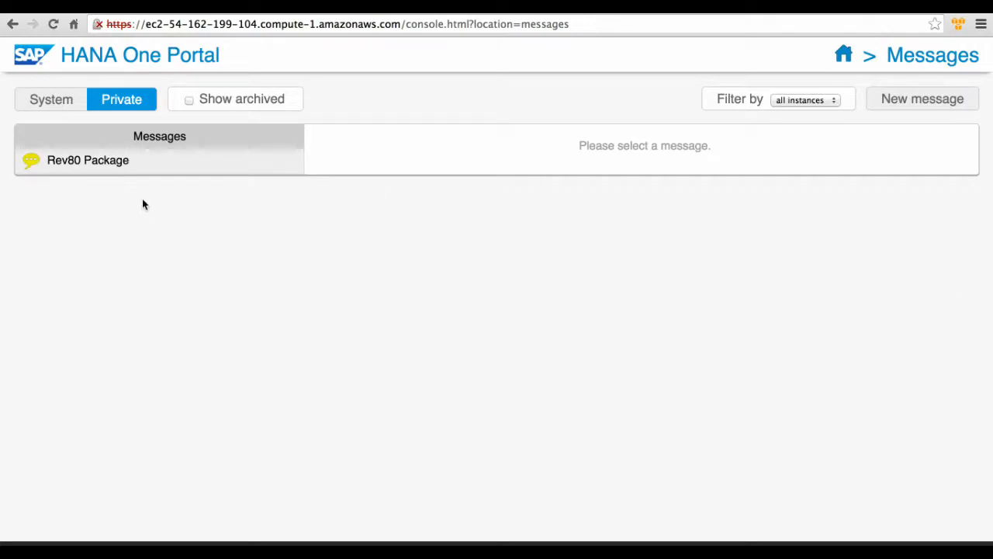
Step: Open the private "Rev80 Package" message, filter the messages by instance i-204e09cc, and reset the filter to all instances
click(97, 166)
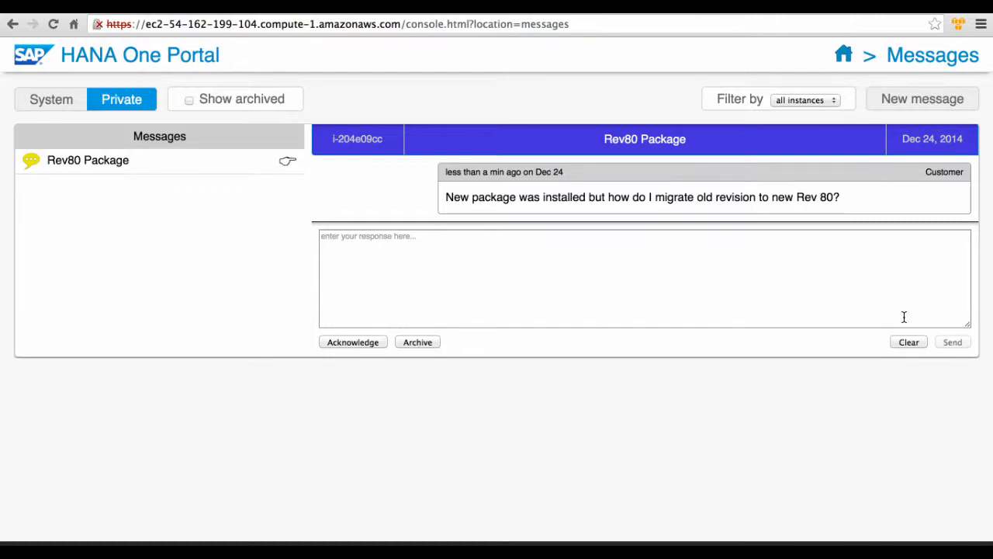
click(832, 101)
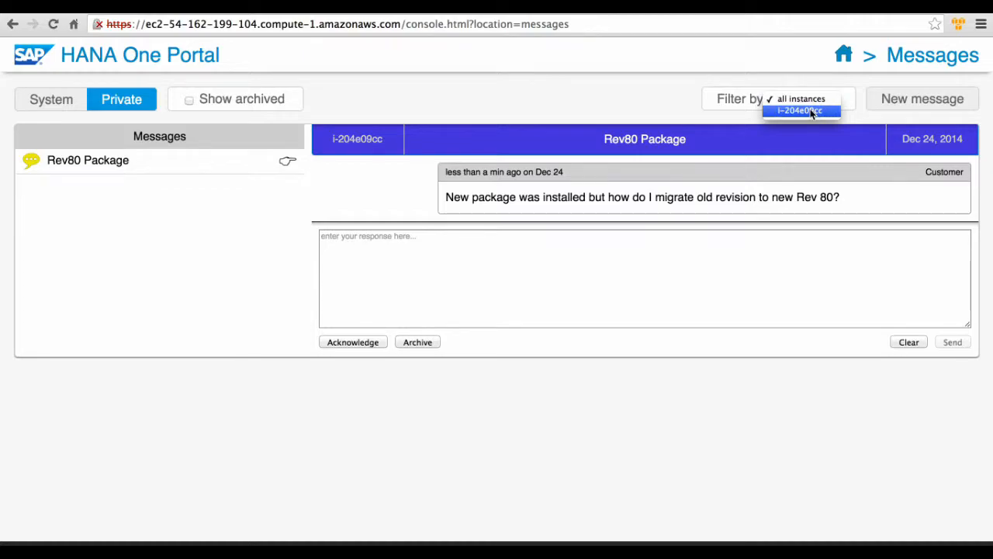
click(810, 110)
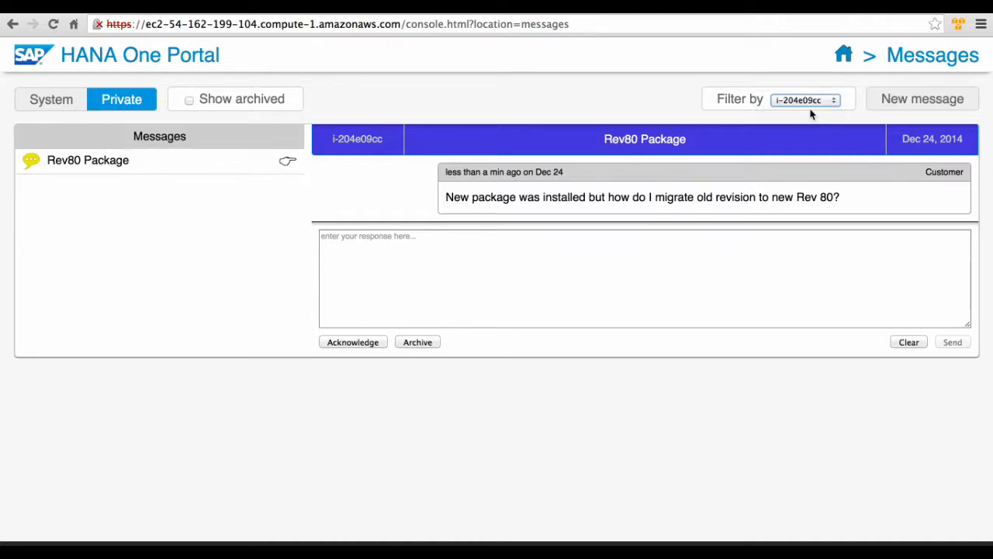
click(832, 101)
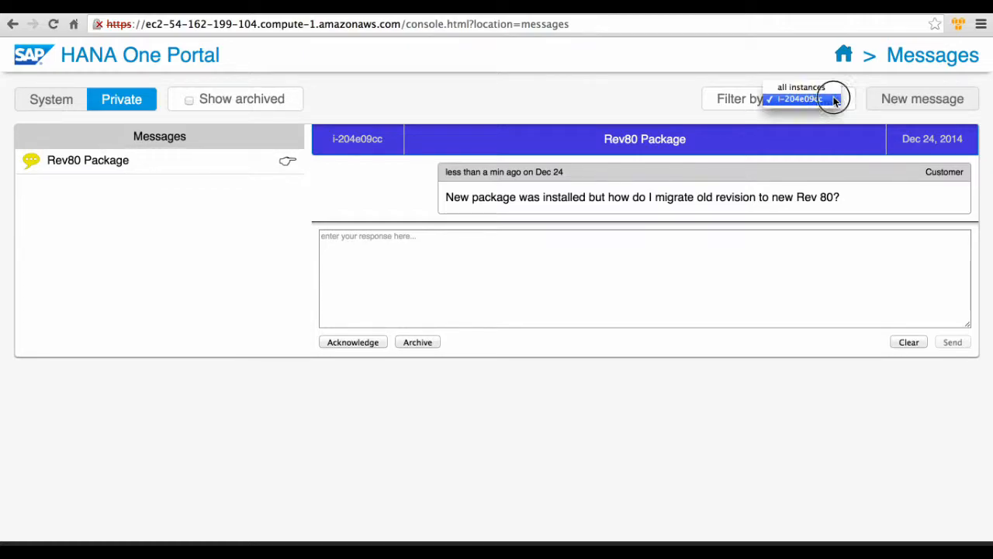
click(819, 88)
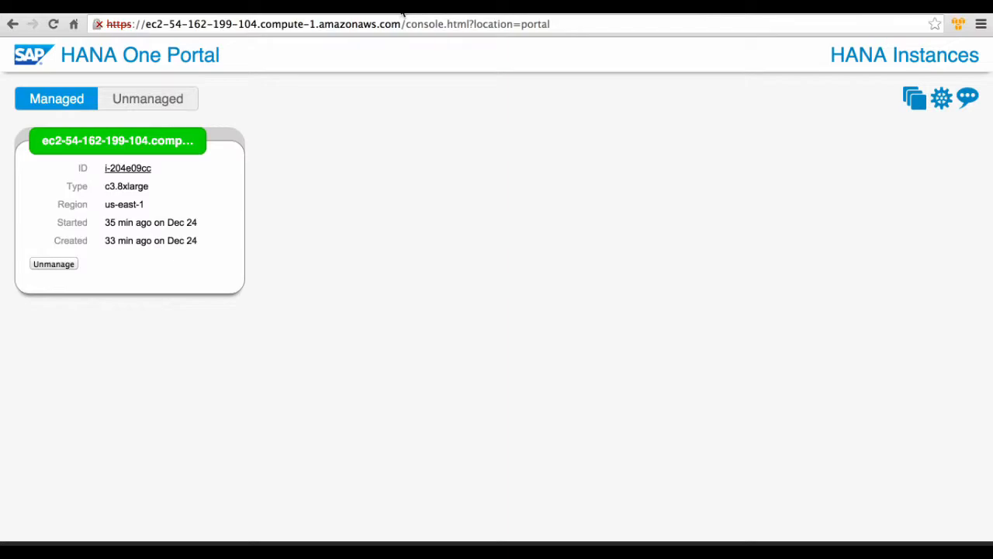
Step: Show unmanaged instances managed by other portals, force manage instance i-cd19da20 from this portal, and return to the managed instances
click(163, 98)
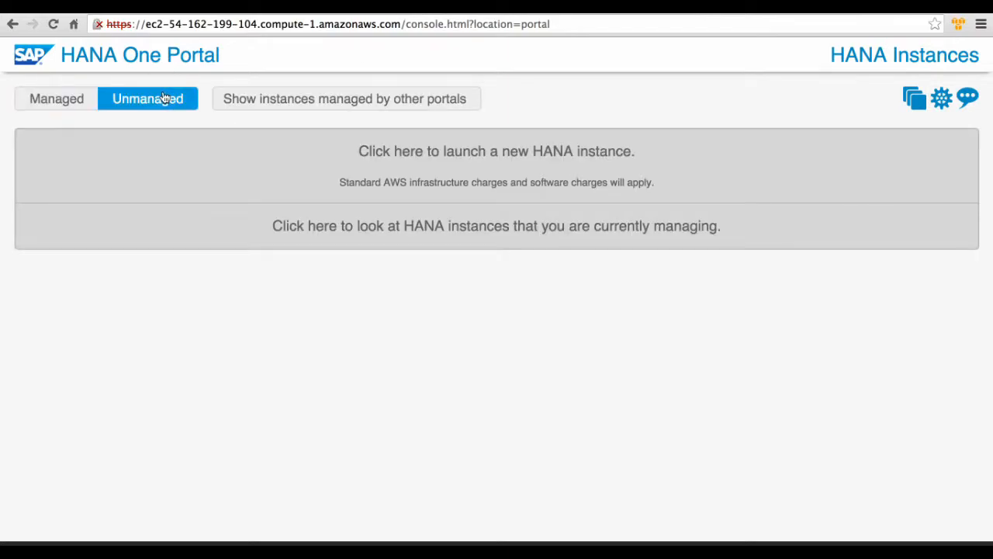
click(268, 100)
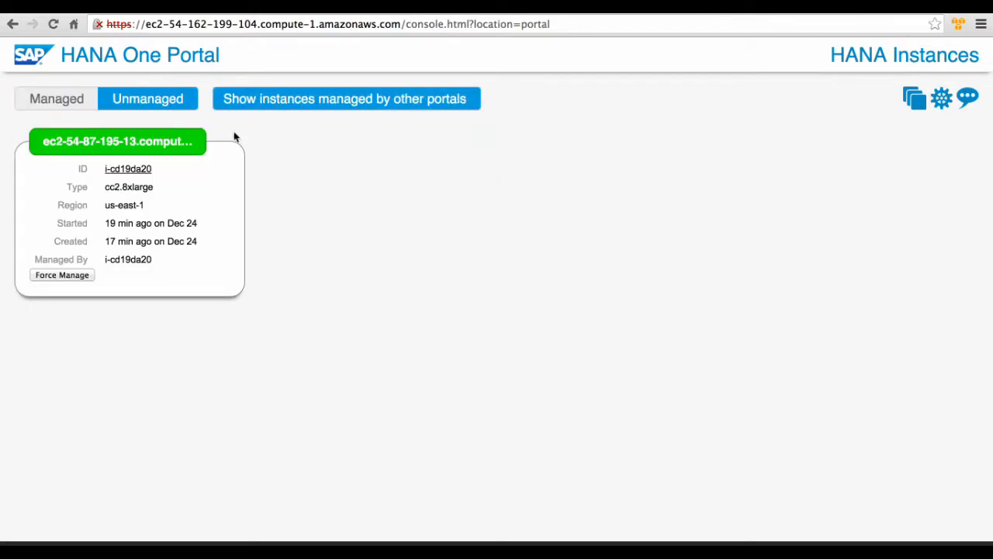
click(62, 275)
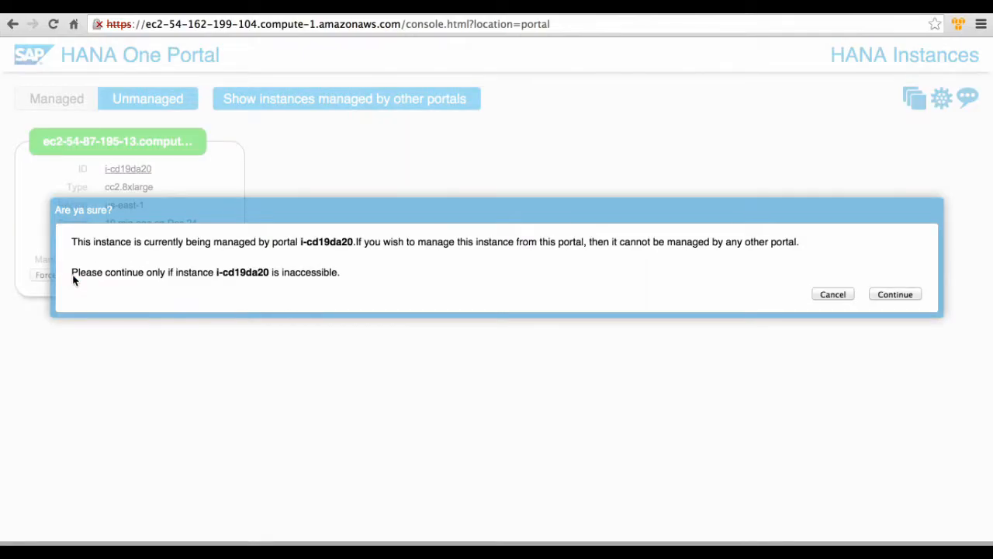
click(893, 294)
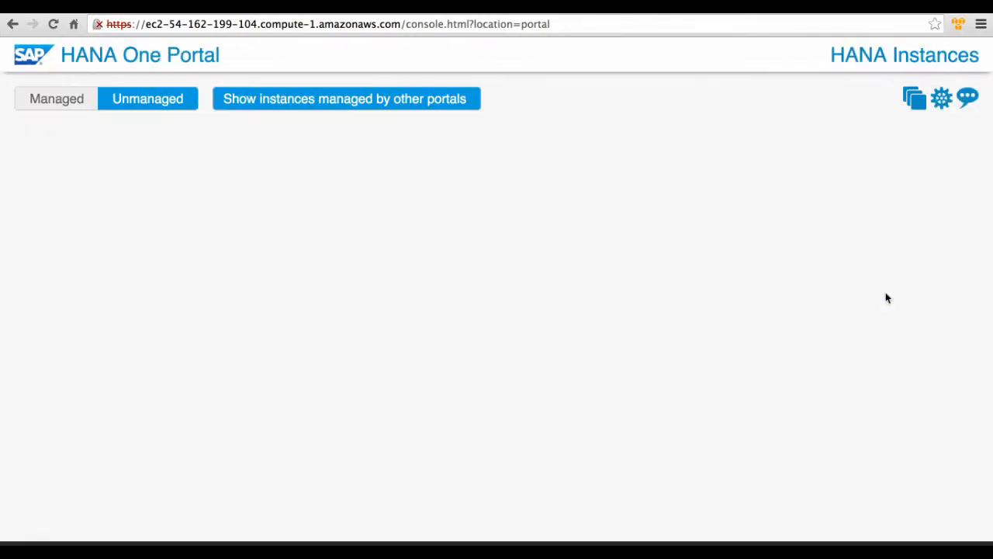
click(50, 100)
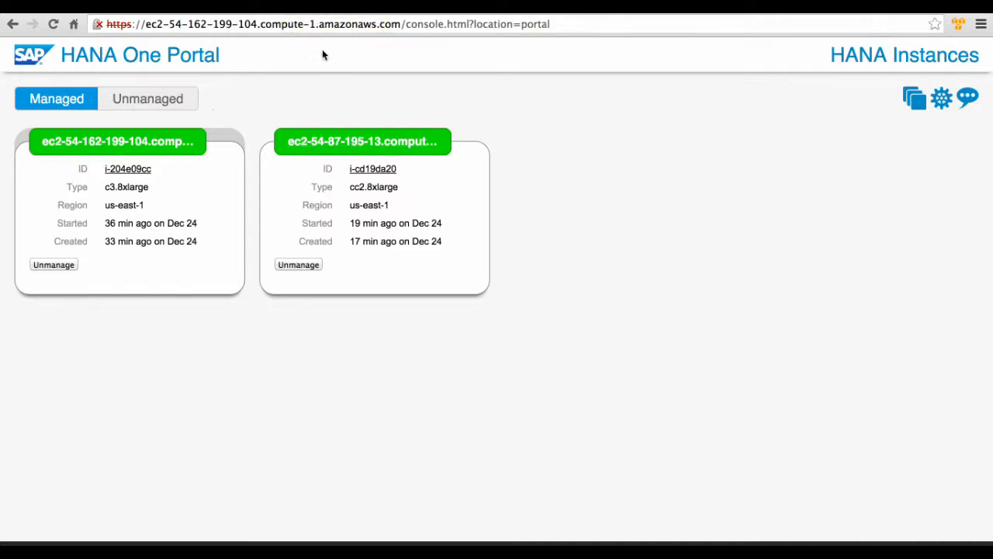
Step: Switch to the AWS EC2 console and select the SAP HANA One instance i-cd19da20
click(303, 9)
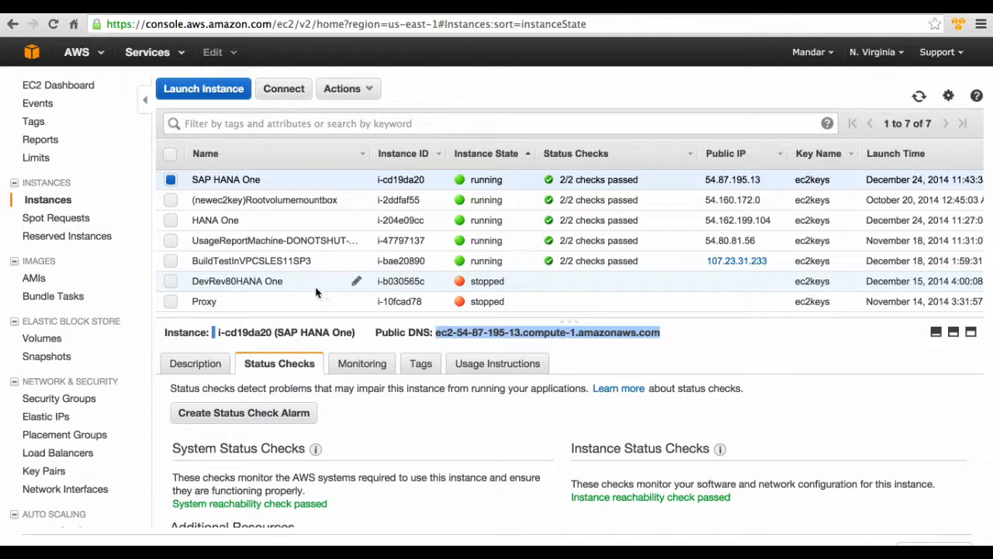
click(334, 181)
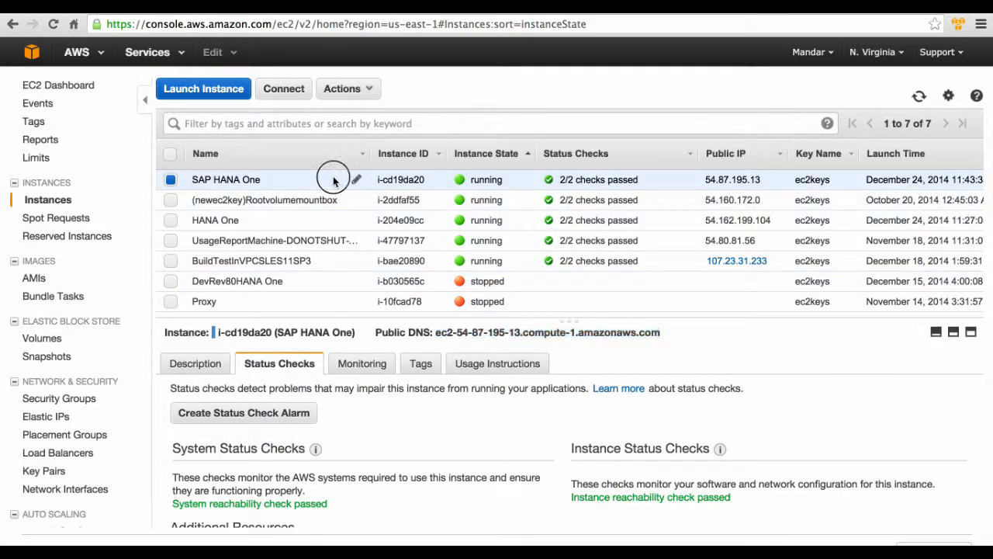
Step: Try to terminate the SAP HANA One instance i-cd19da20, read the termination protection note, and cancel
right_click(334, 180)
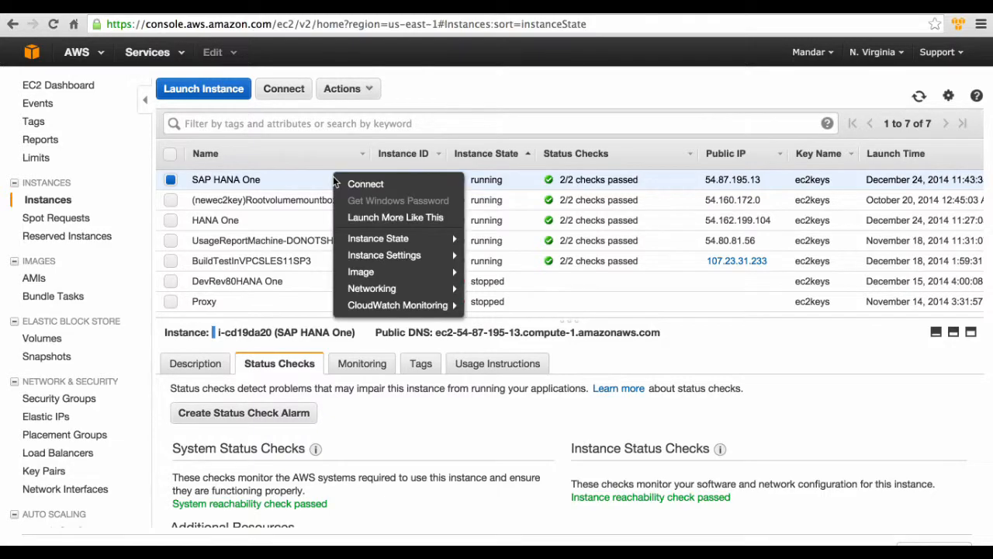
mouse_move(428, 247)
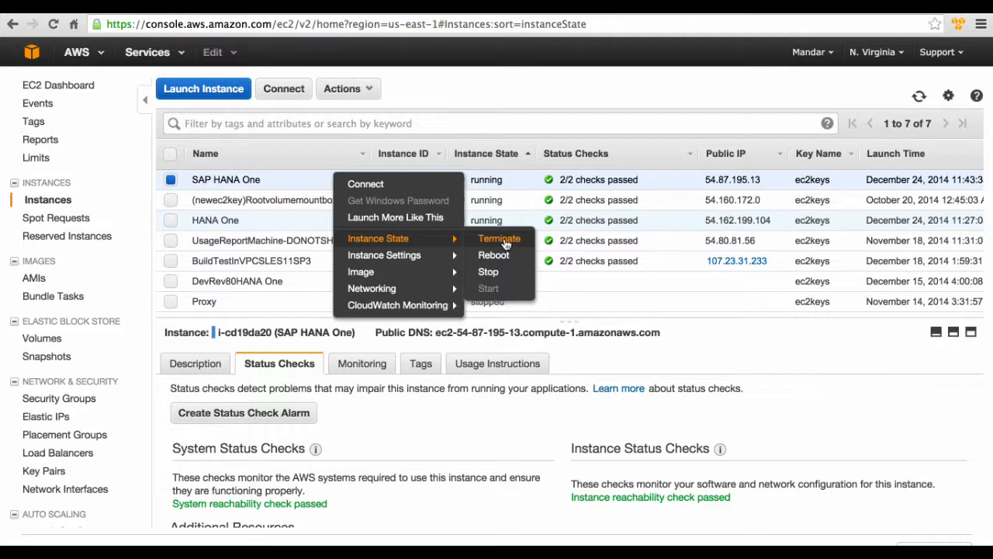
click(505, 244)
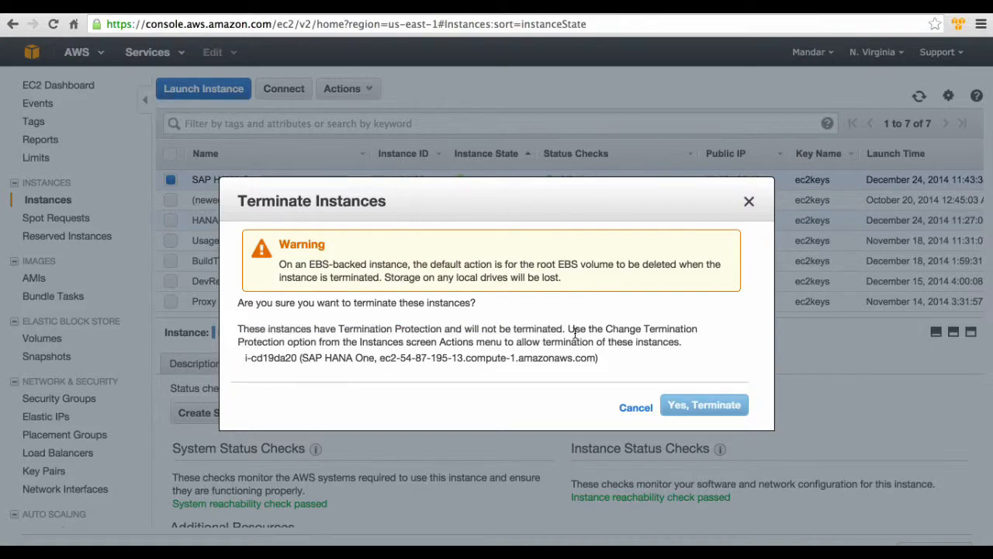
drag(566, 330, 687, 345)
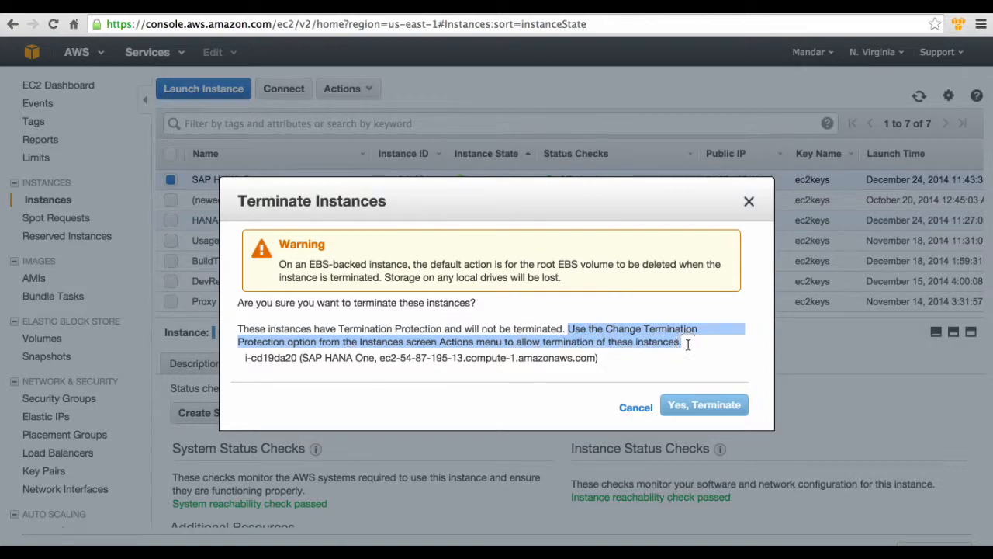
click(634, 407)
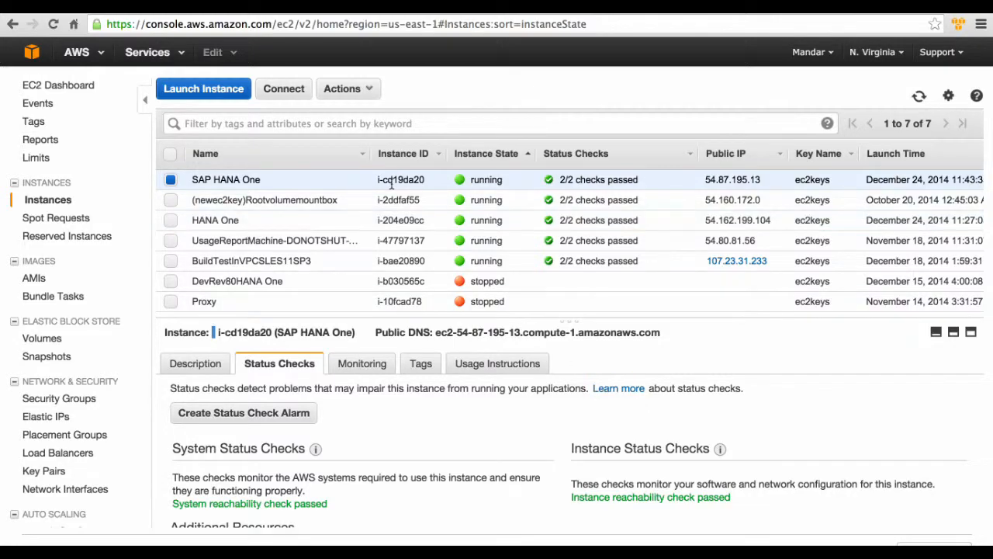
Step: Disable termination protection for the SAP HANA One instance i-cd19da20
right_click(327, 185)
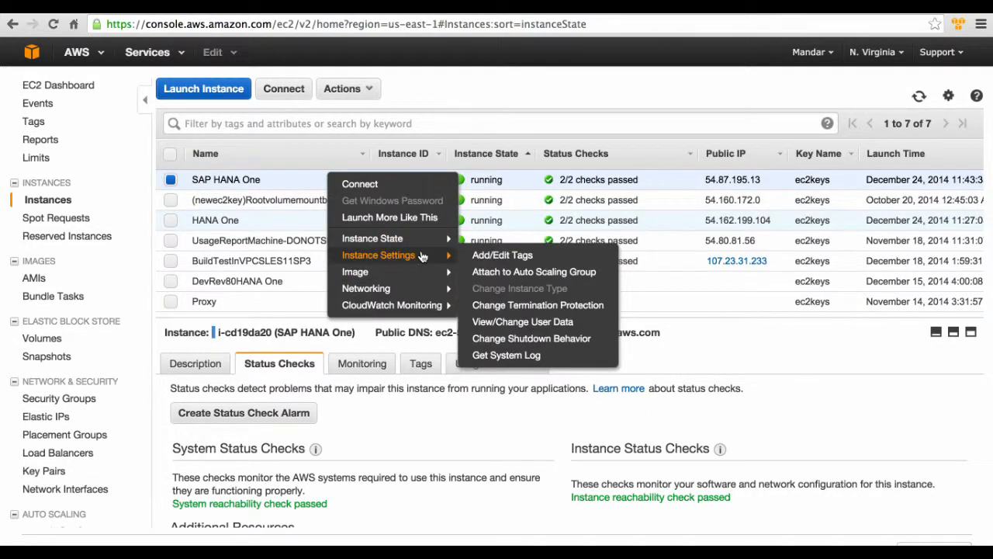
click(513, 306)
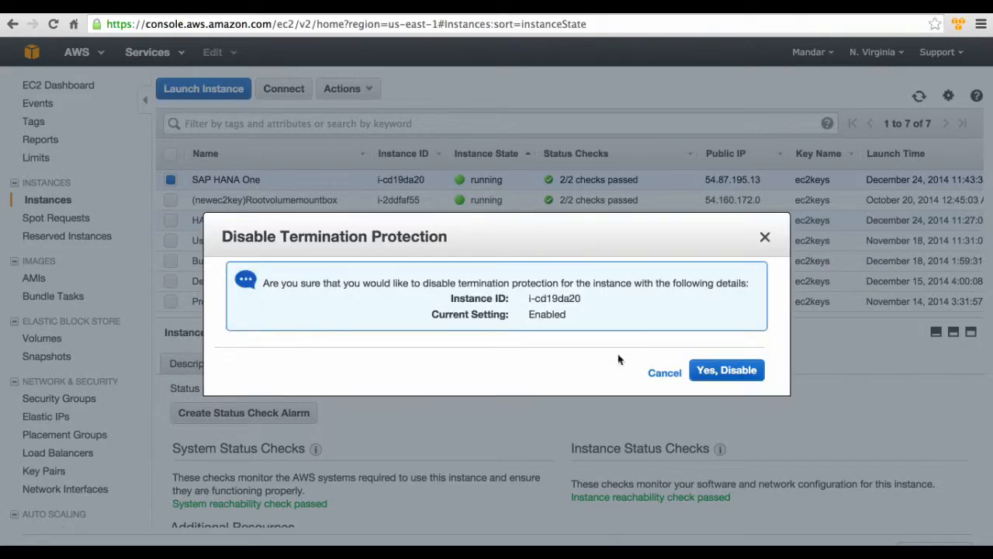
click(738, 371)
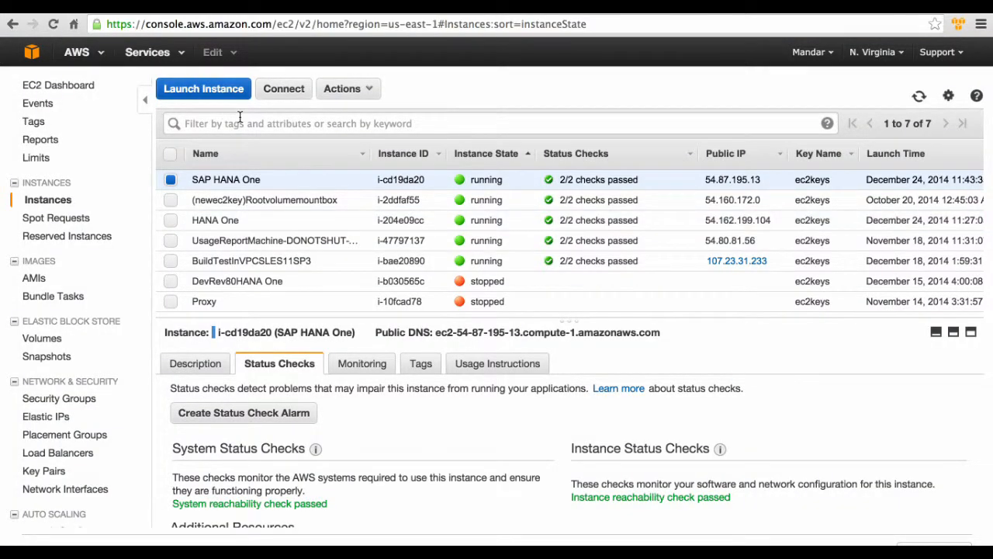
Step: Terminate the SAP HANA One instance i-cd19da20, reviewing the details on deleting its EBS volumes before confirming
right_click(329, 184)
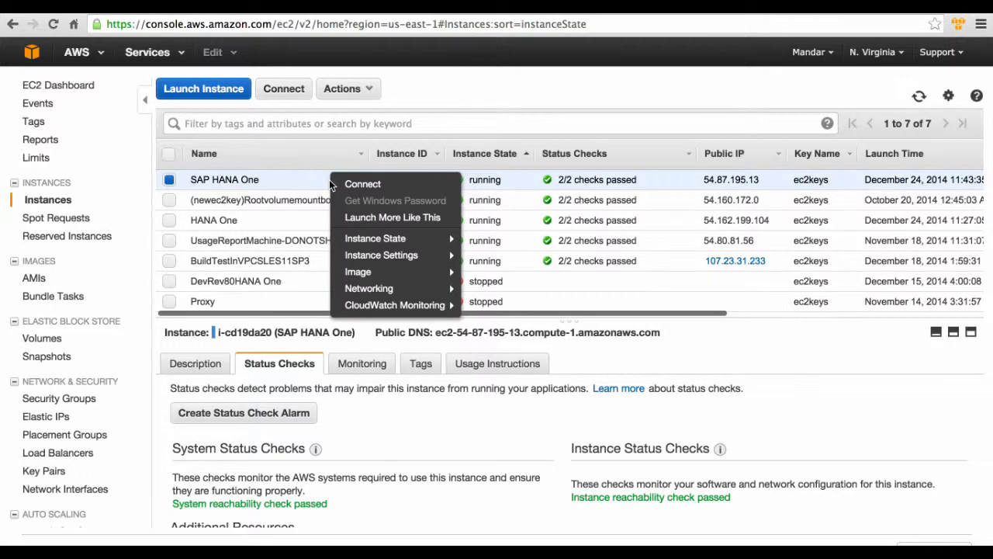
mouse_move(422, 244)
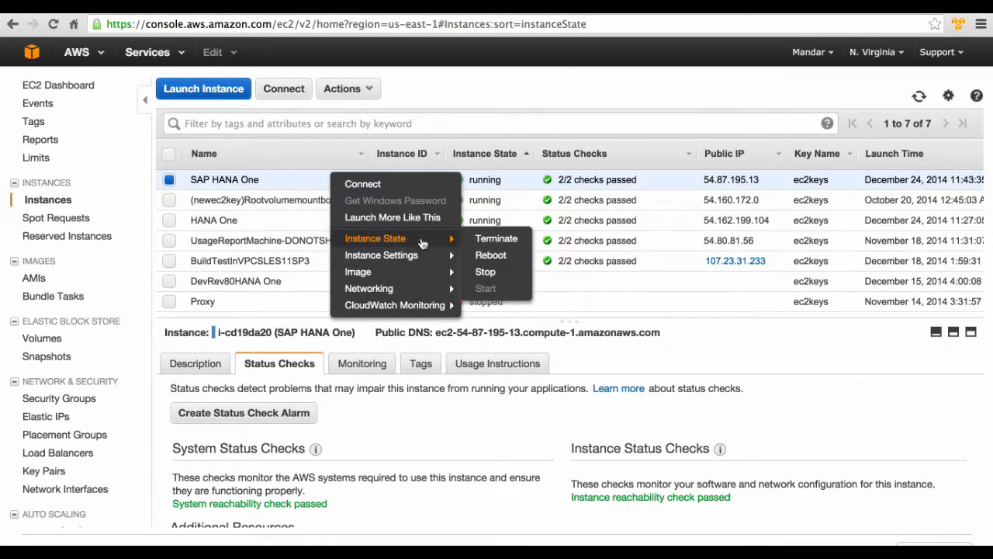
click(506, 241)
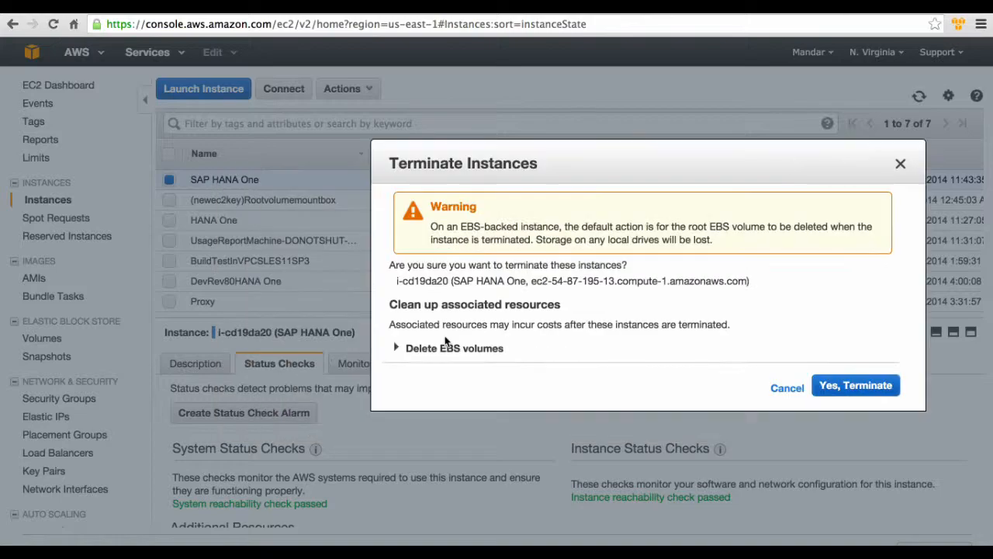
click(396, 349)
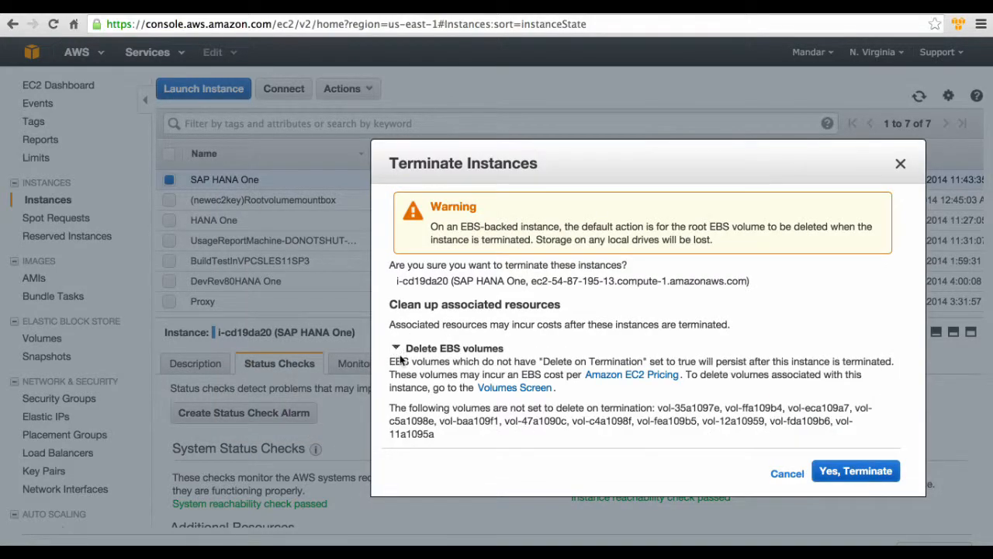
click(390, 359)
drag(391, 359, 895, 365)
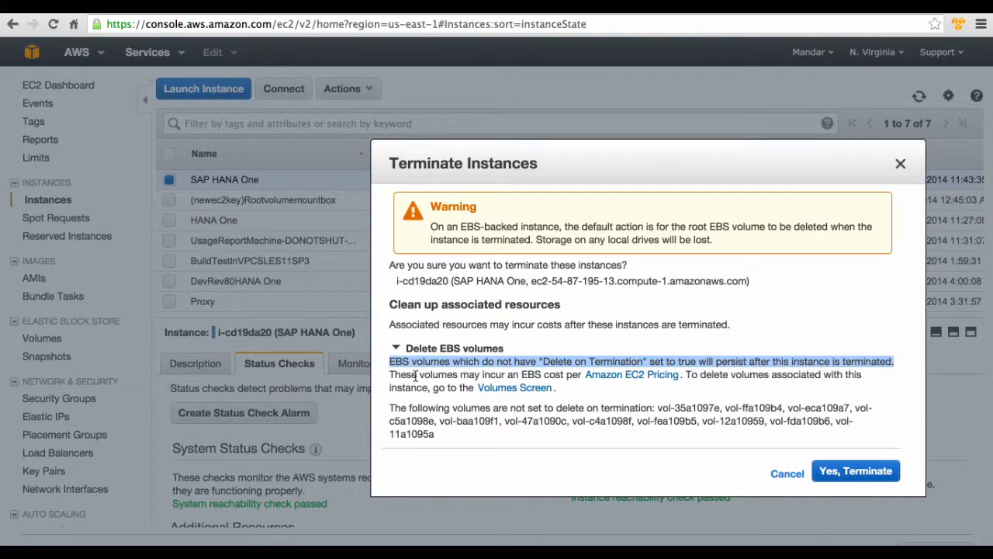
click(390, 376)
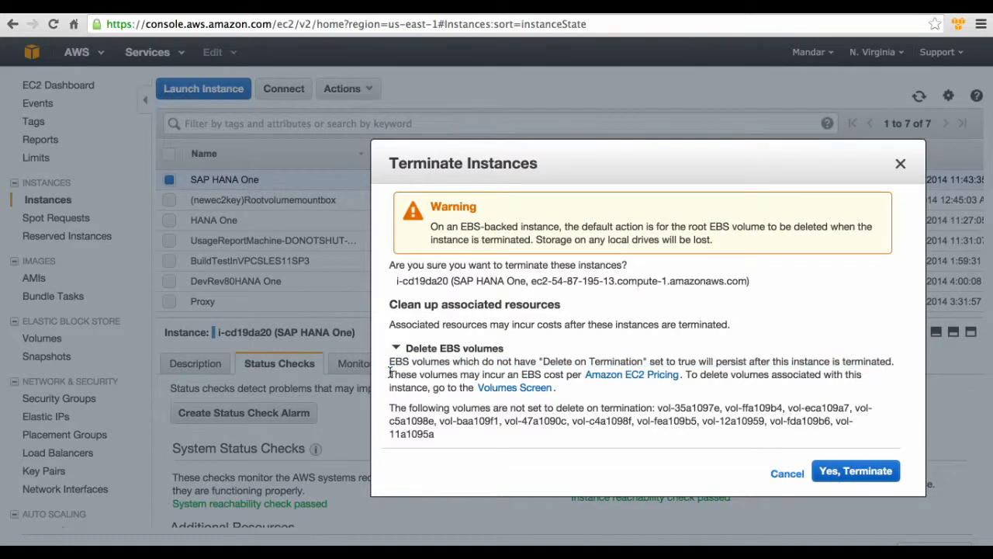
drag(390, 376, 765, 375)
click(854, 471)
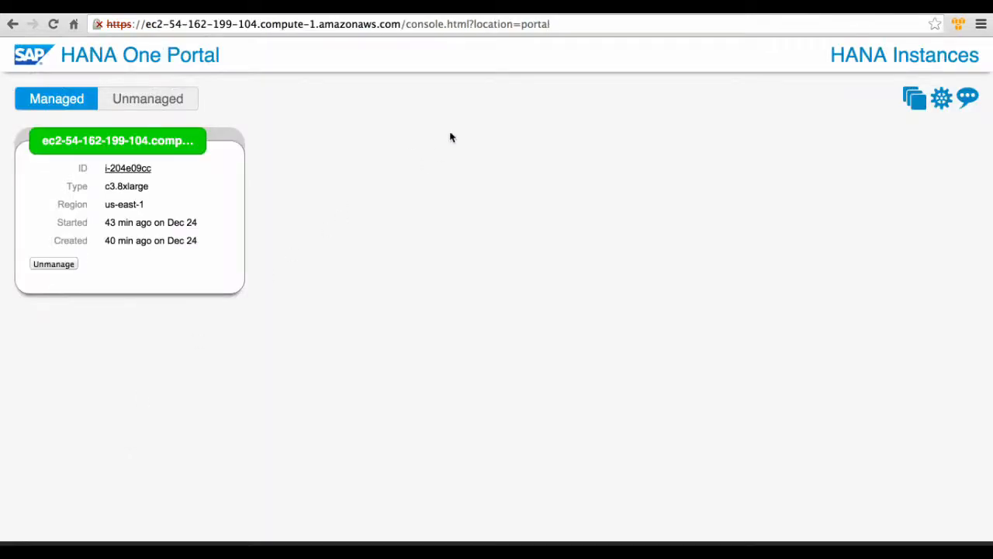
Step: Check the unmanaged HANA instances in the HANA One Portal and return to the managed instances
click(137, 104)
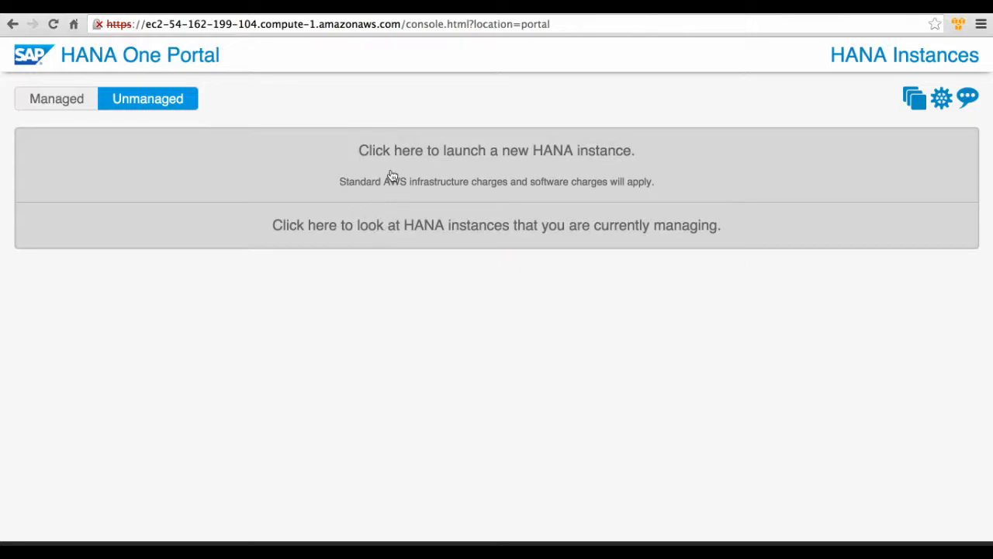
click(49, 103)
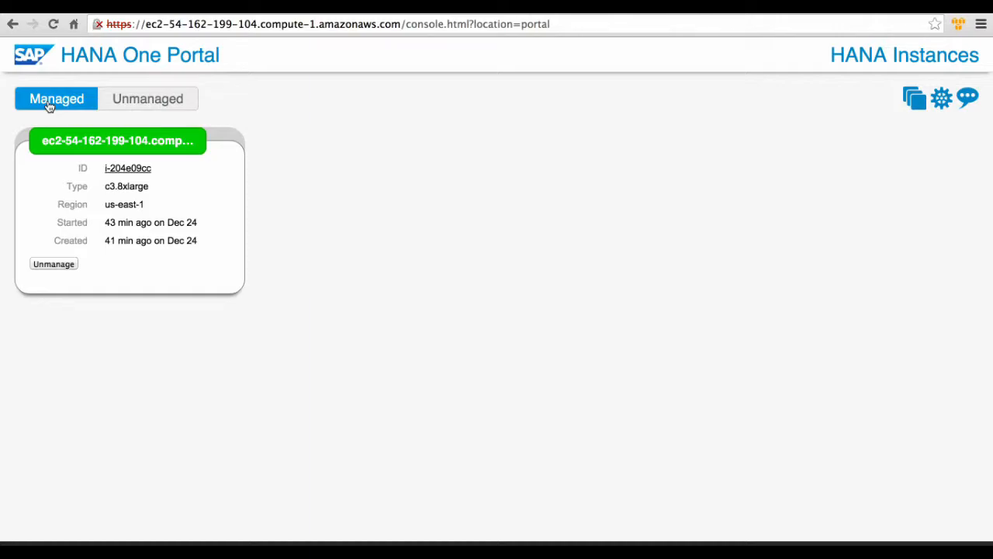